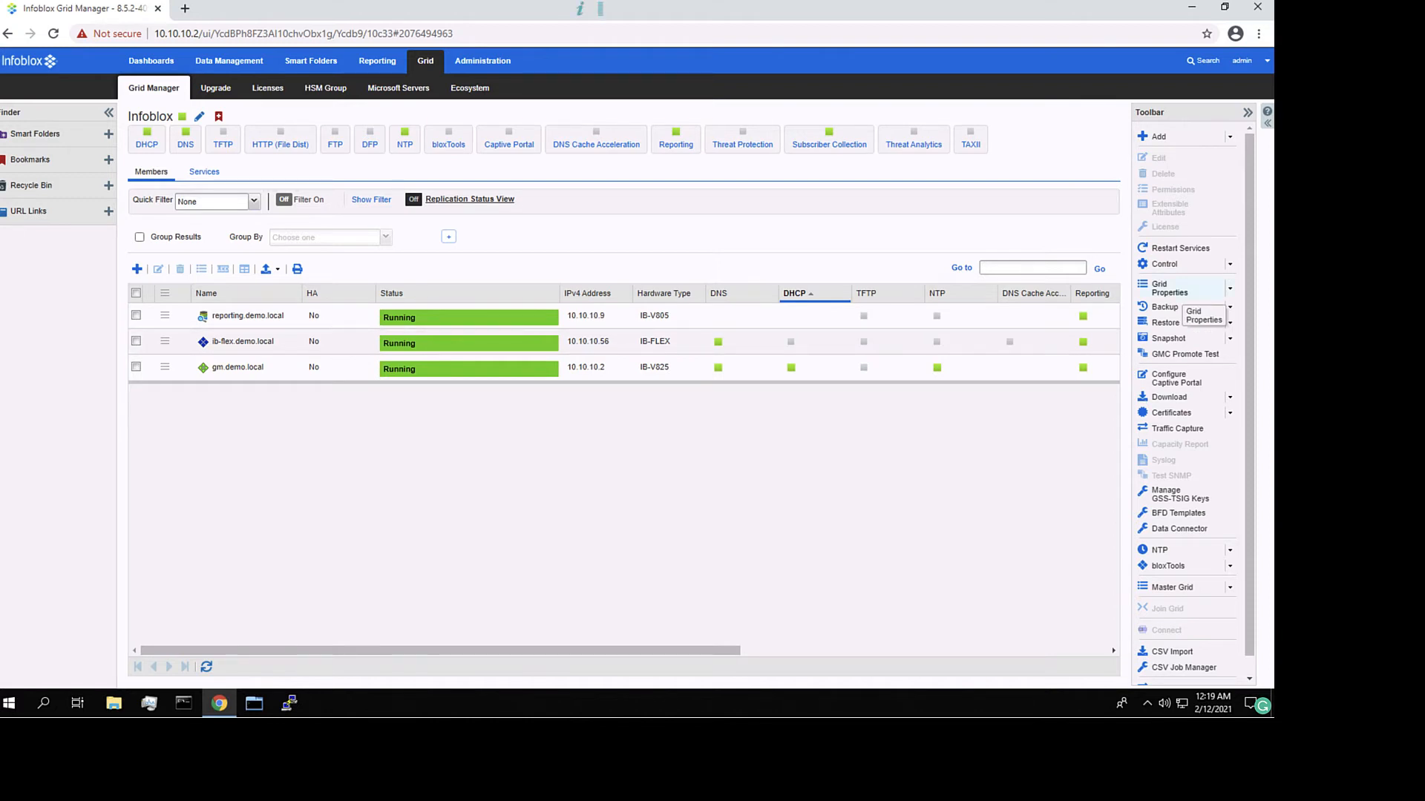
- Open the DNS Resolver settings in the Grid properties
click(1169, 289)
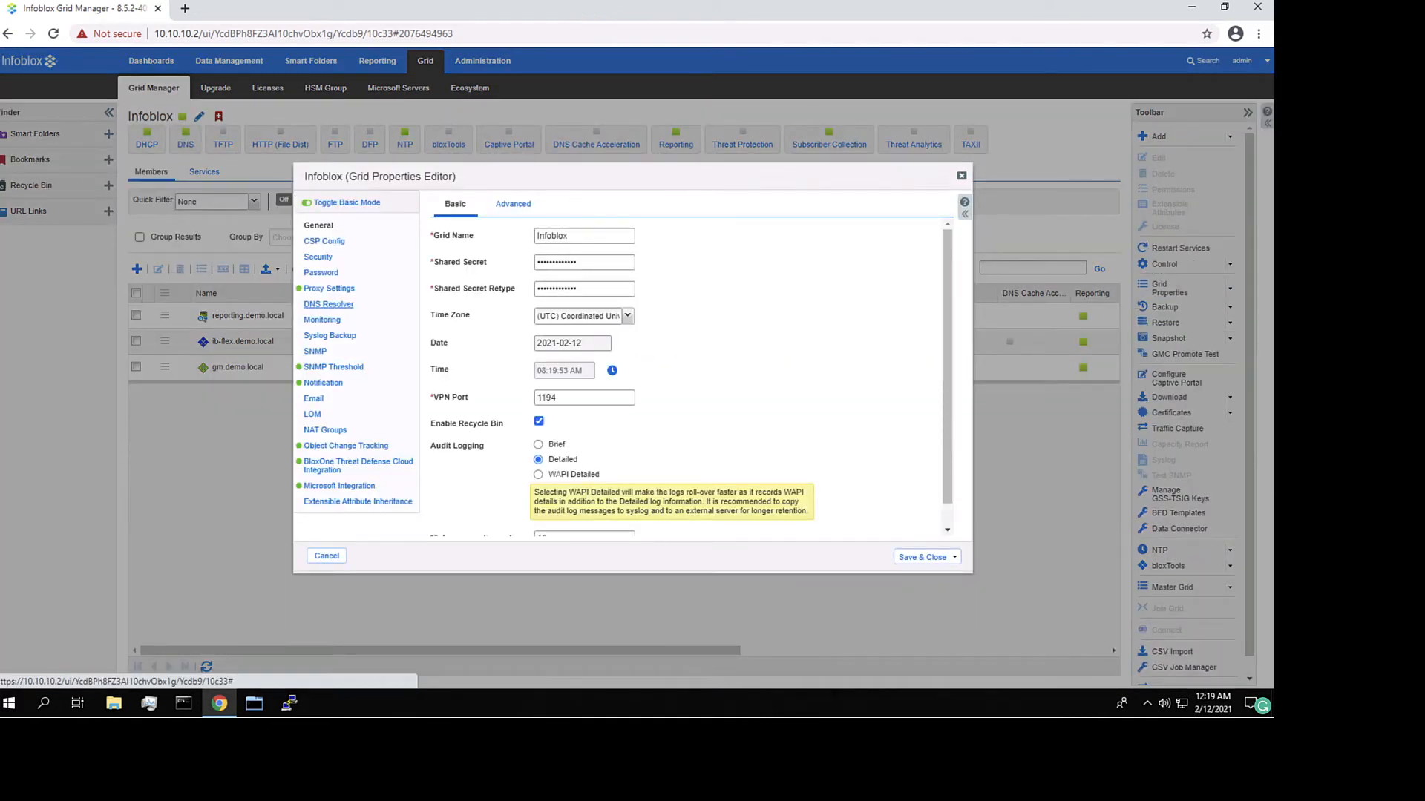
click(329, 304)
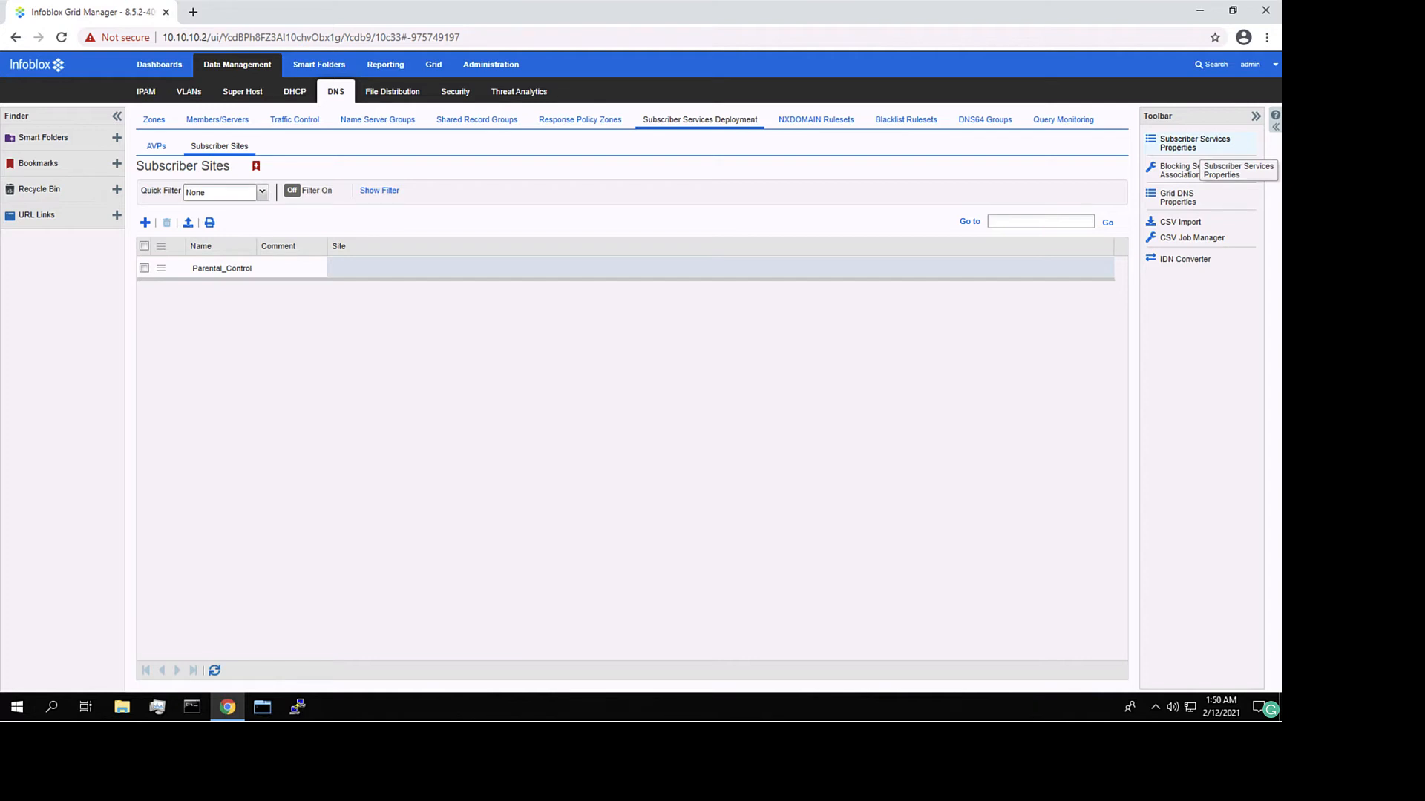
- Review the Parental Control settings in the Subscriber Services properties, including the category information, proxy and local zone name
click(1191, 143)
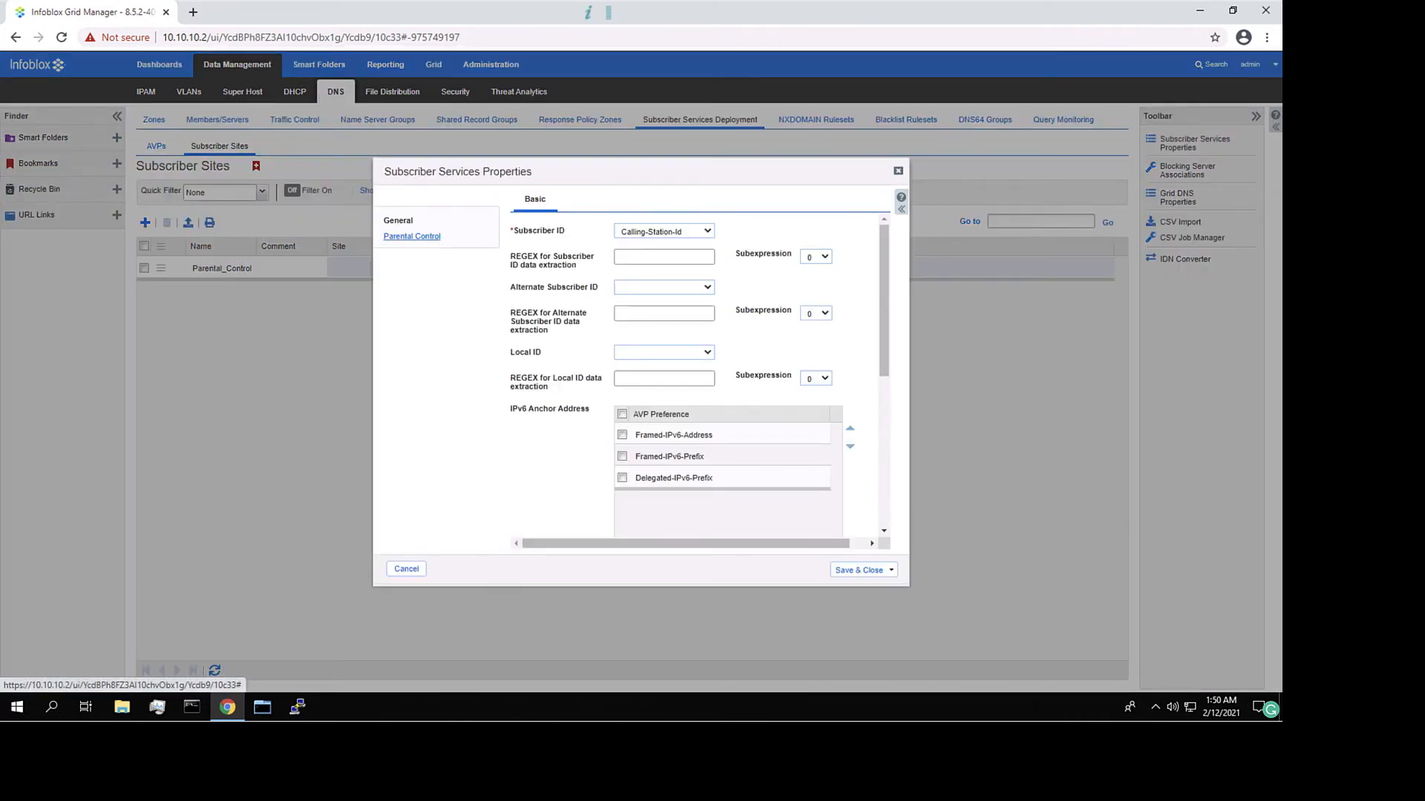
click(412, 236)
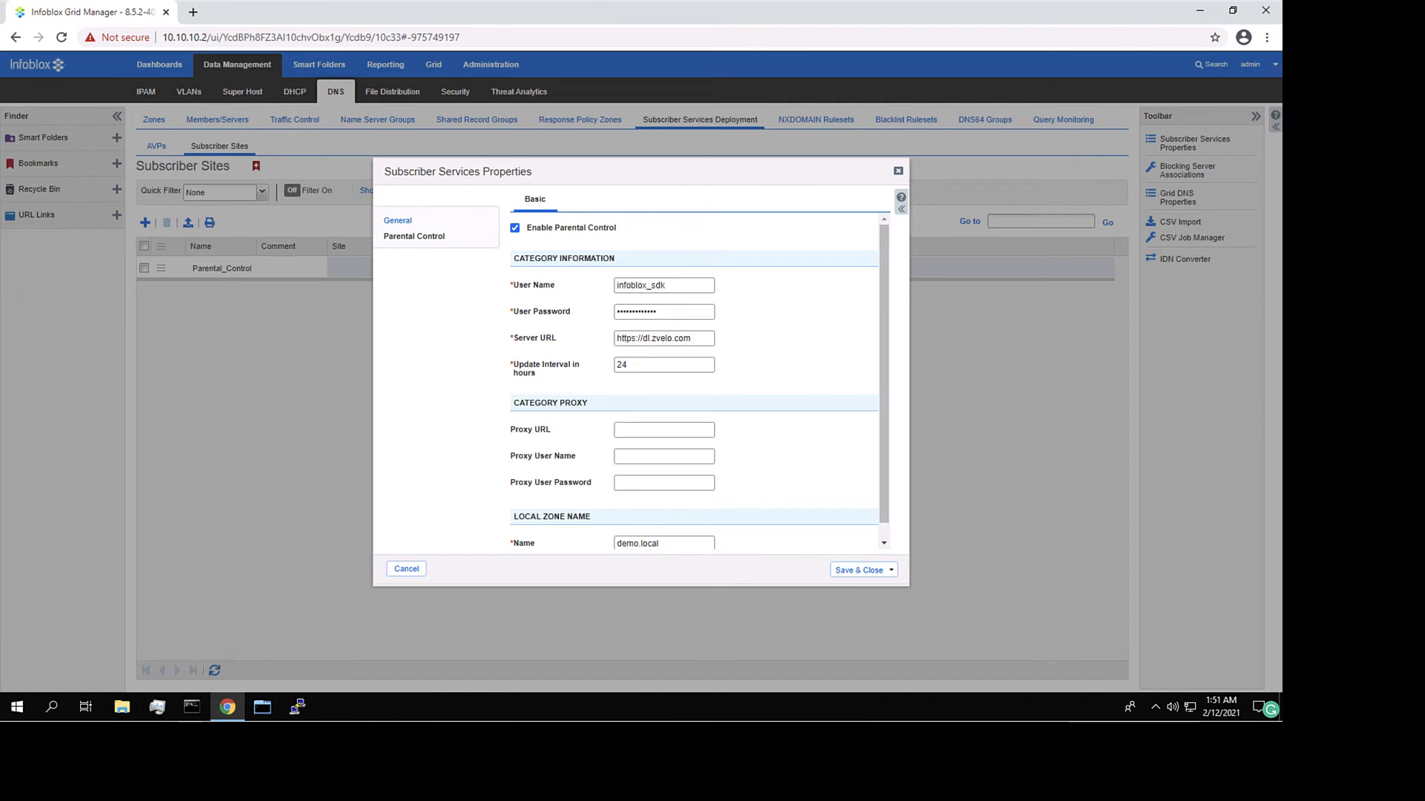
scroll(697, 379, down, 1)
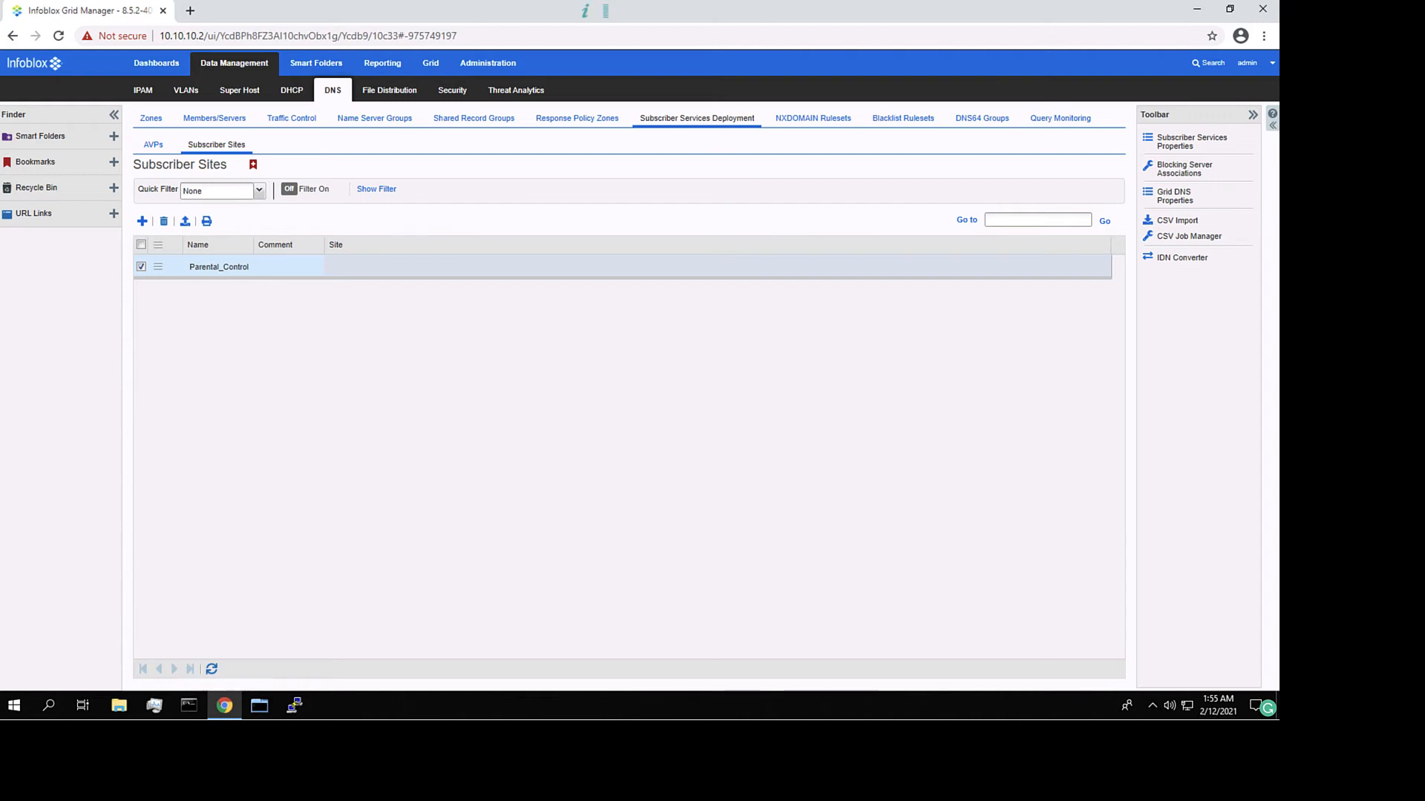
- Review the Parental_Control subscriber site's members, NAS gateways, blocking IP addresses and policy management addresses
click(158, 267)
click(196, 231)
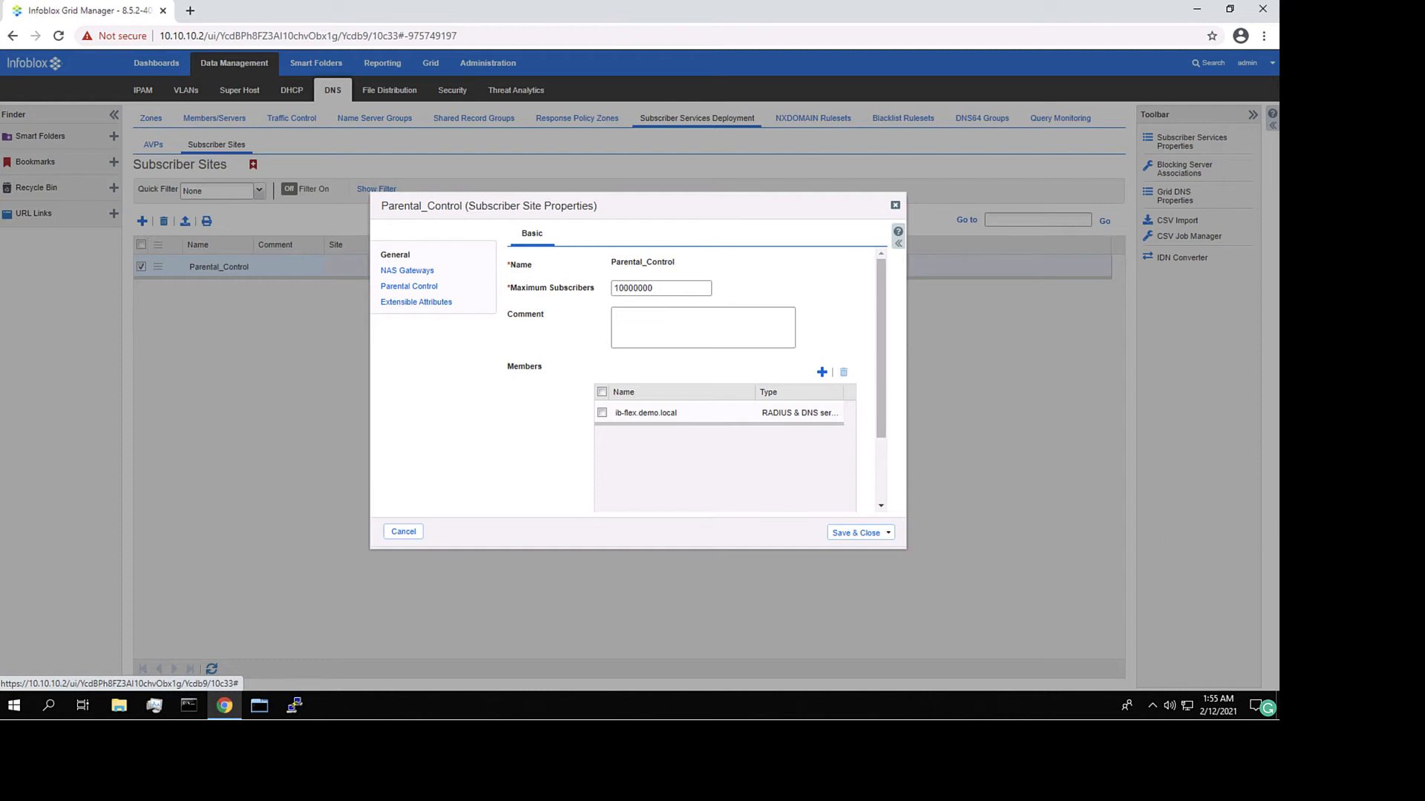
scroll(696, 379, down, 1)
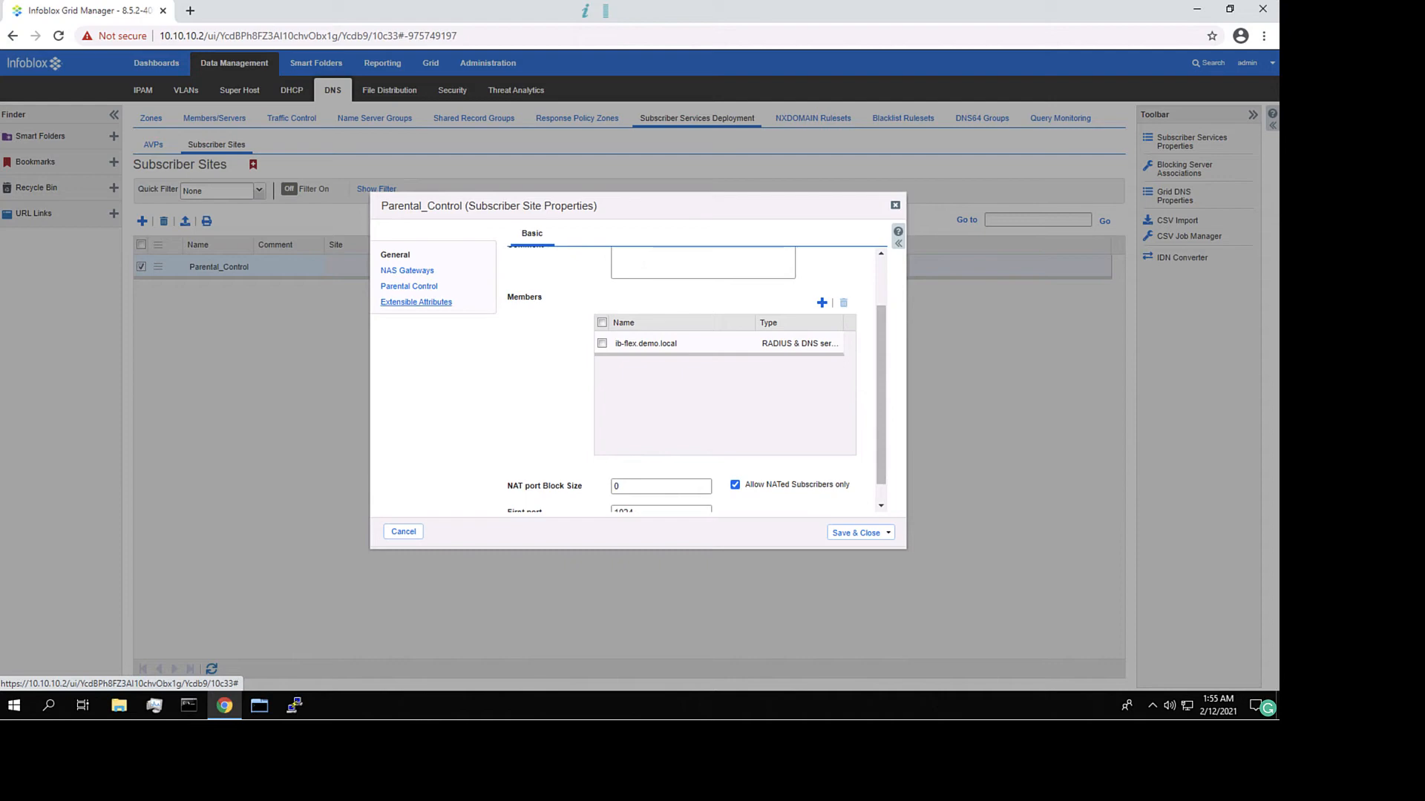
click(408, 270)
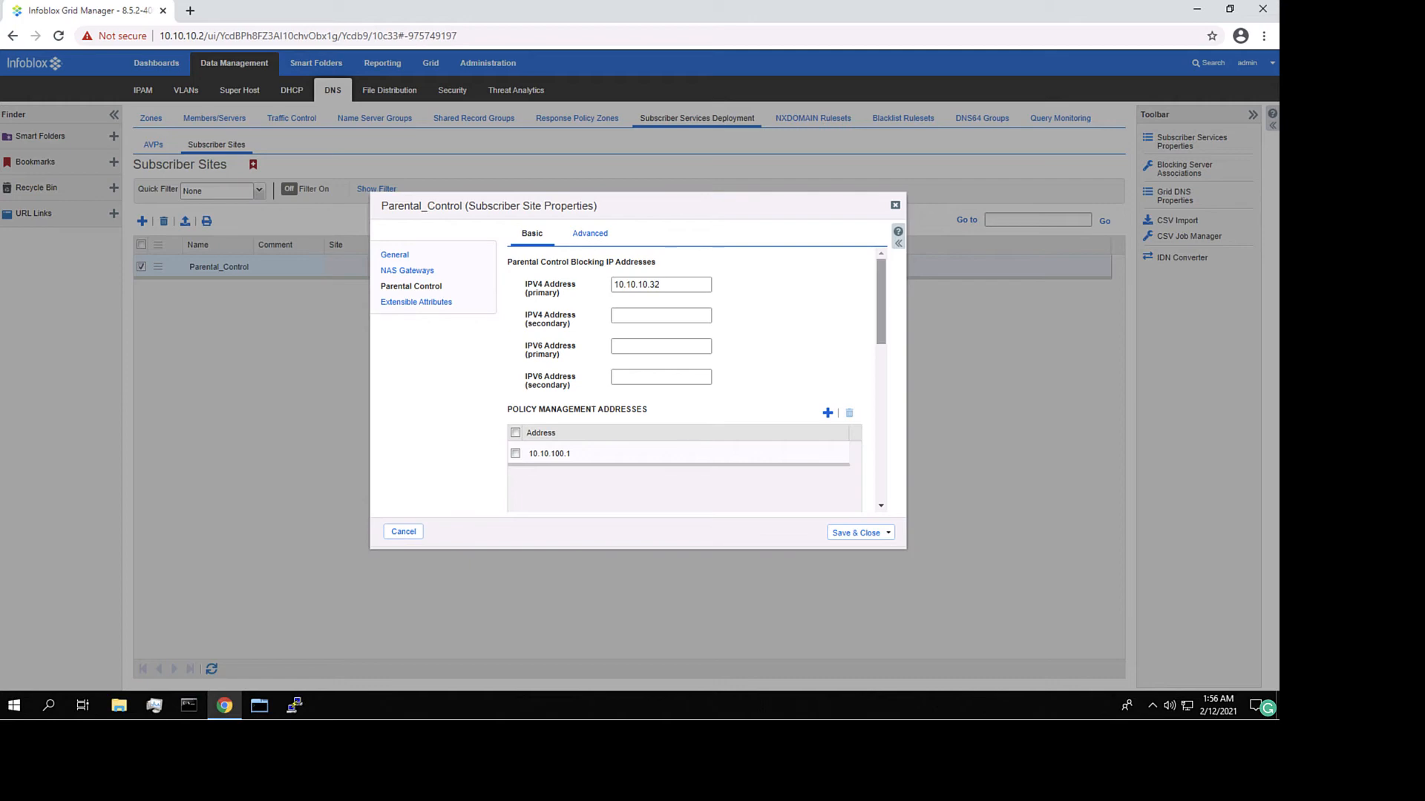
drag(881, 302, 881, 360)
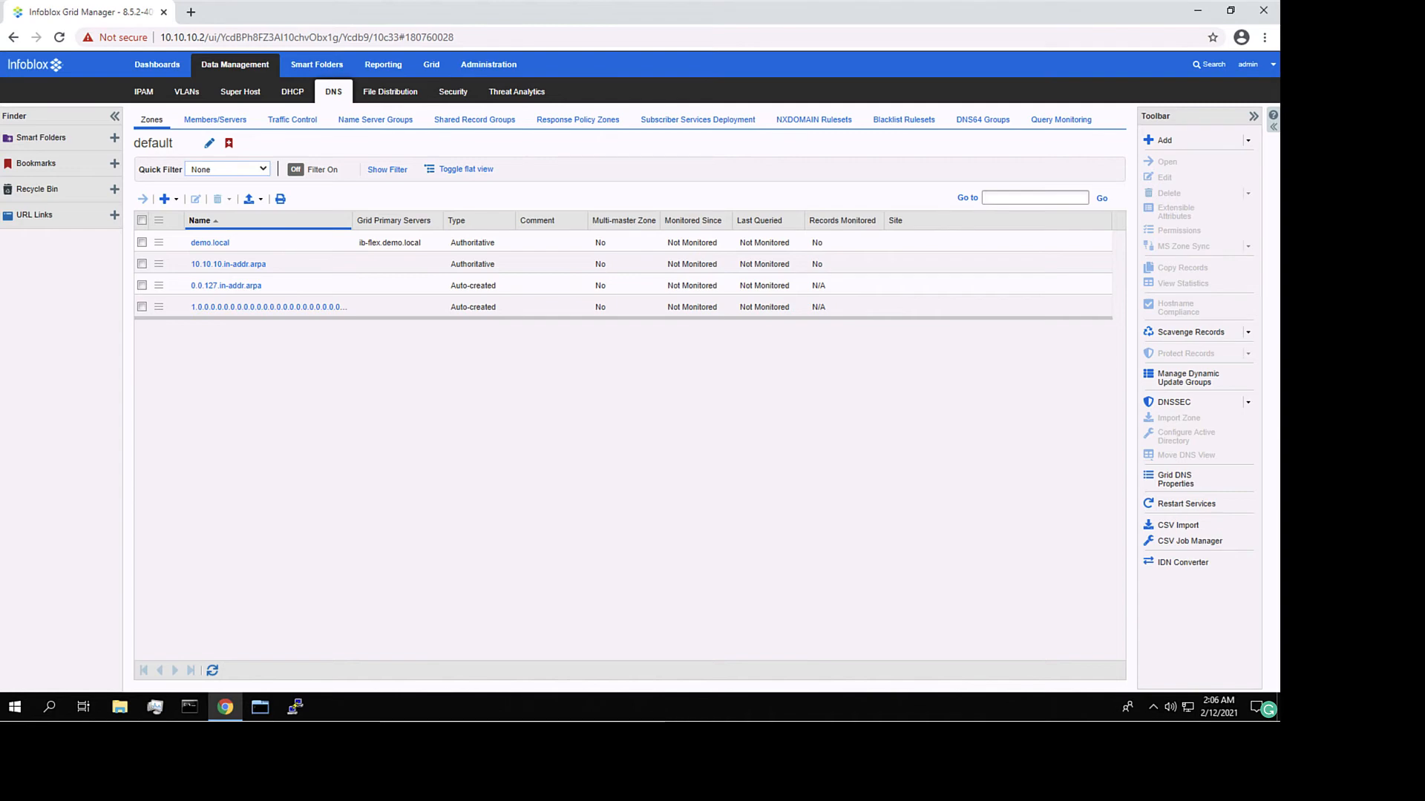
- Open the demo.local zone and inspect the address of its parental_control-blocking A record
click(210, 242)
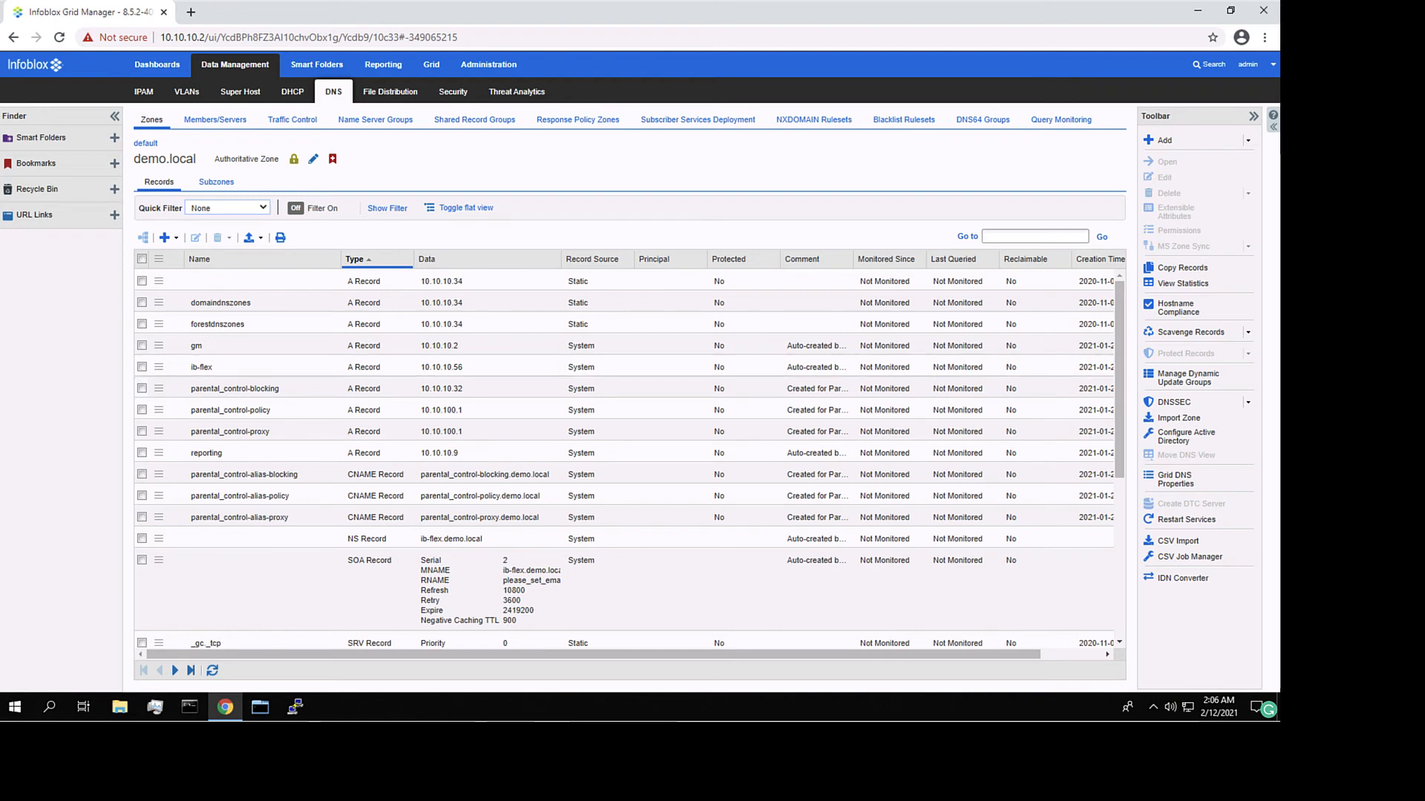
double_click(441, 389)
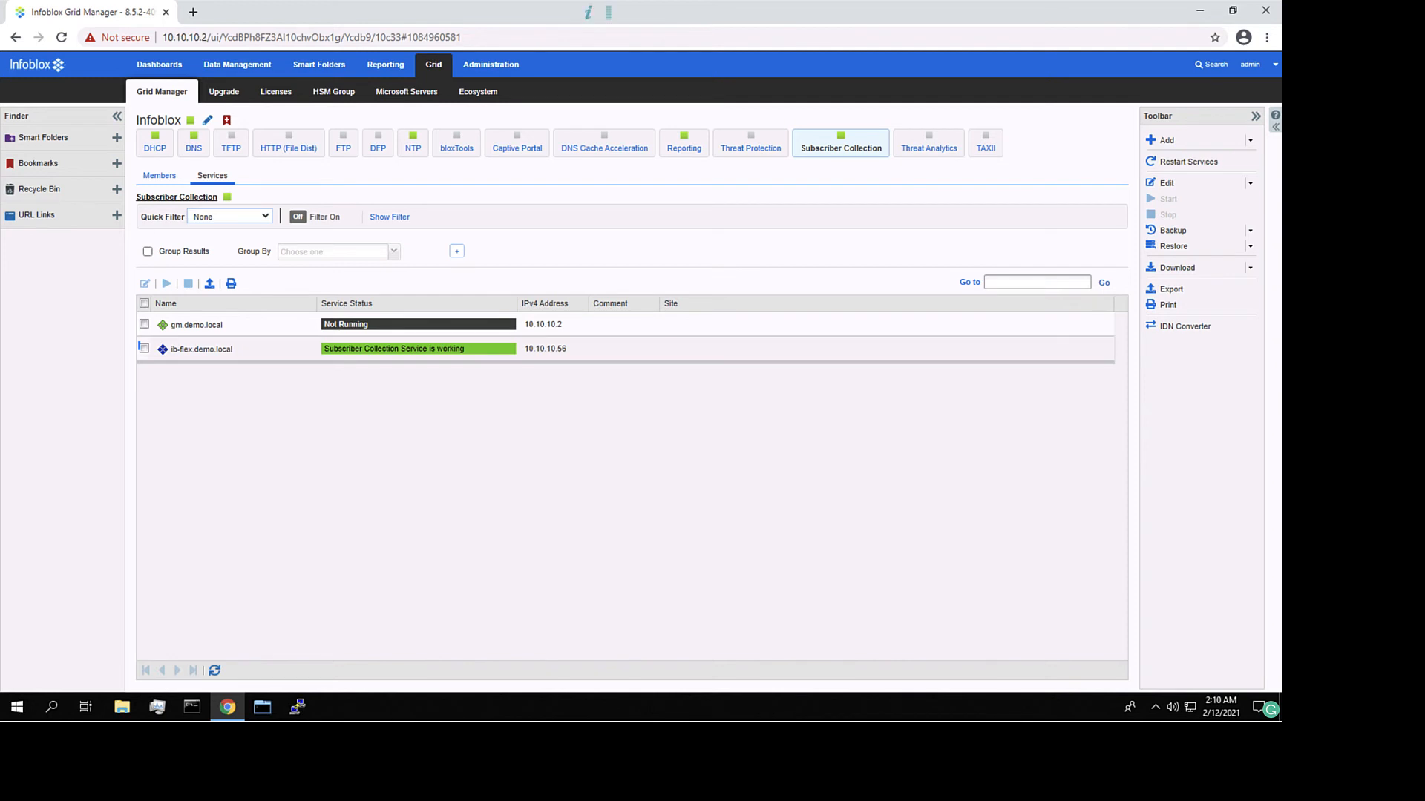
- Select the ib-flex.demo.local member in the Subscriber Collection service list
click(144, 347)
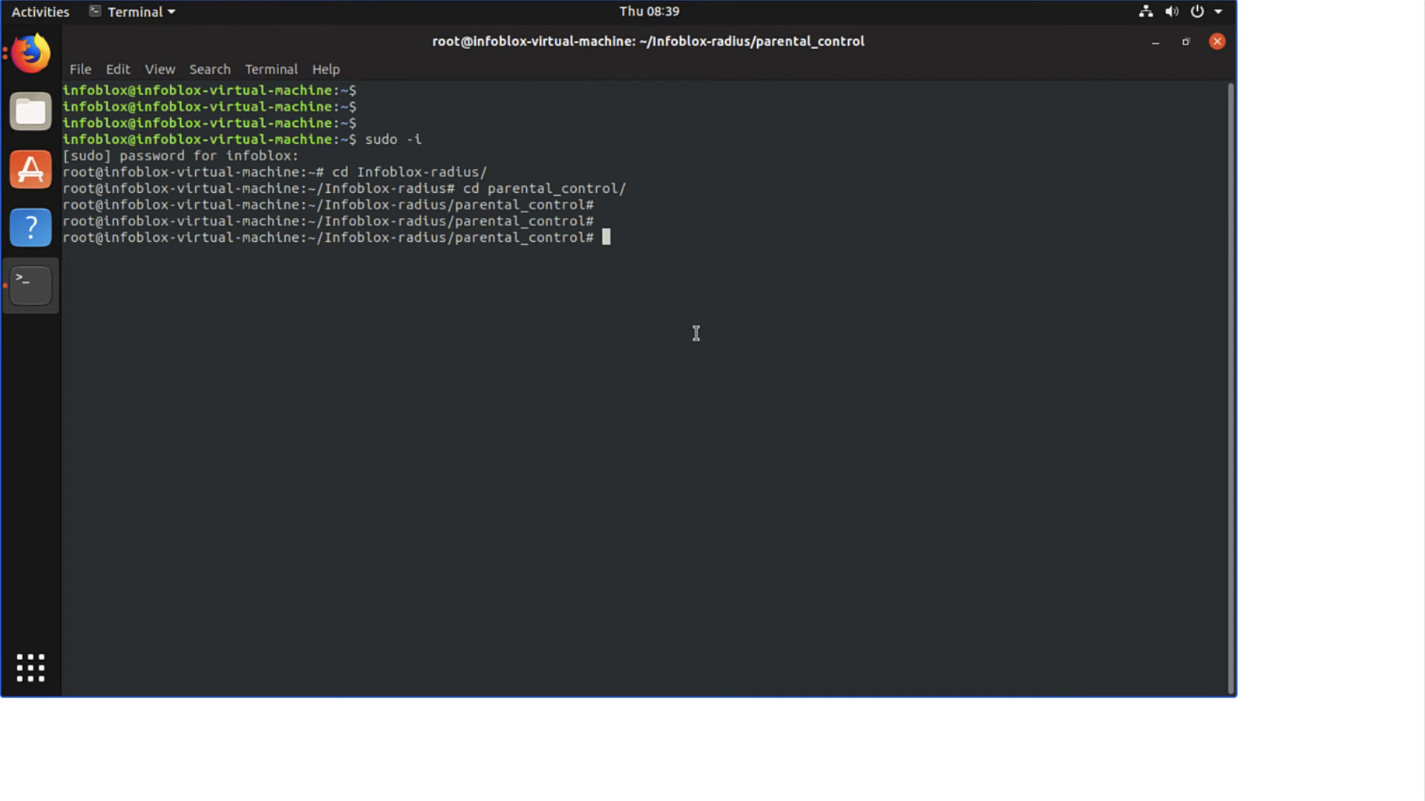
- In the Linux terminal, display the contents of rad_msg.txt from the parental_control folder
key(Return)
key(Return)
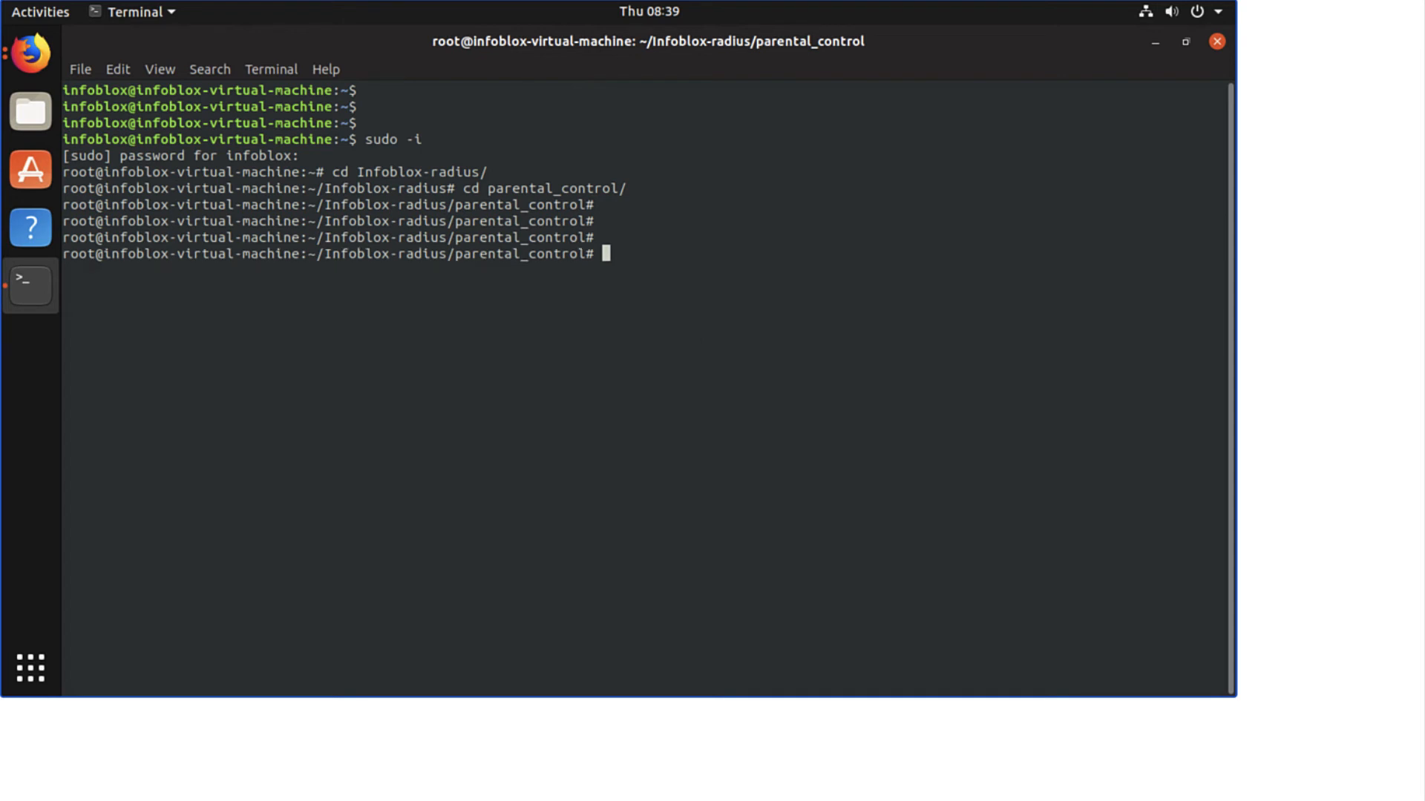
text(cat rad)
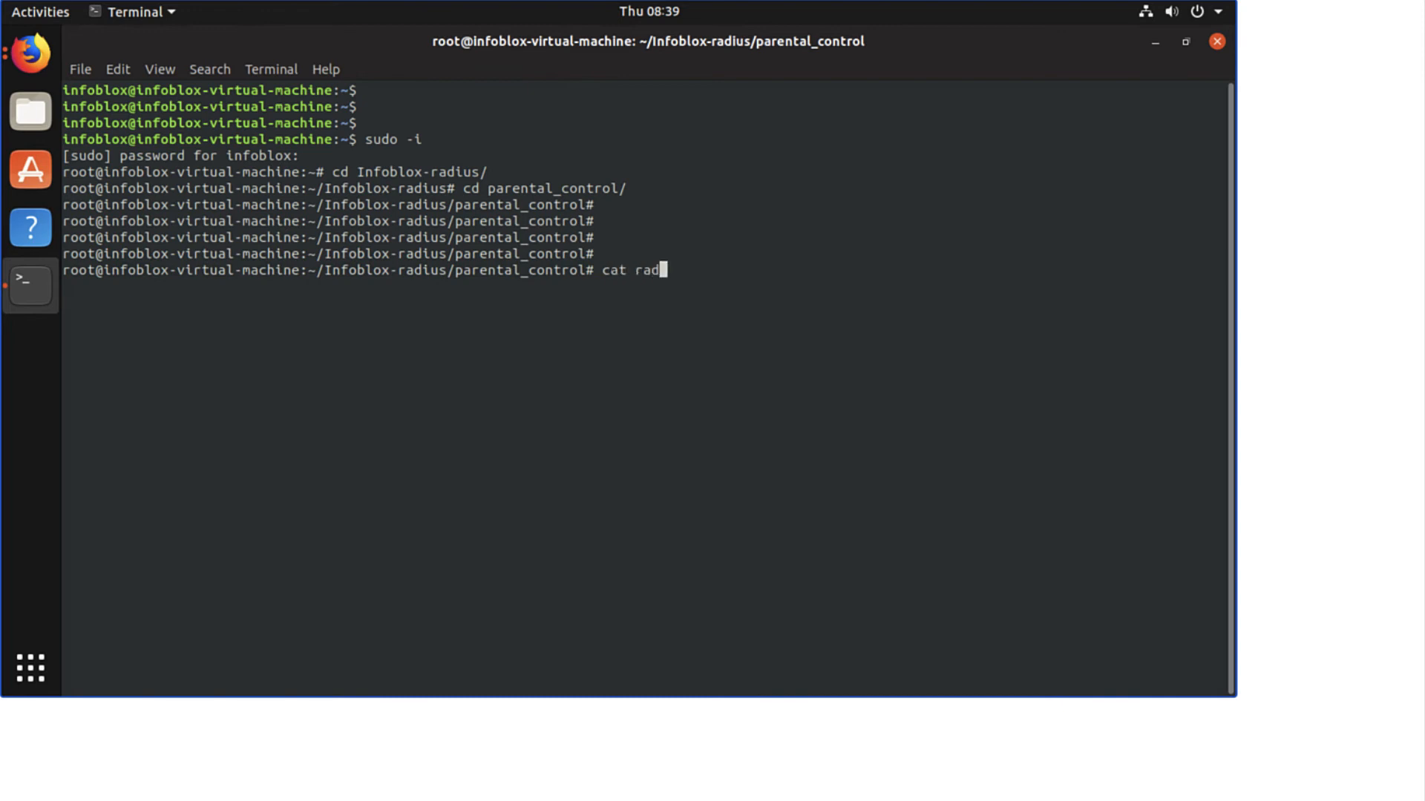
key(Tab)
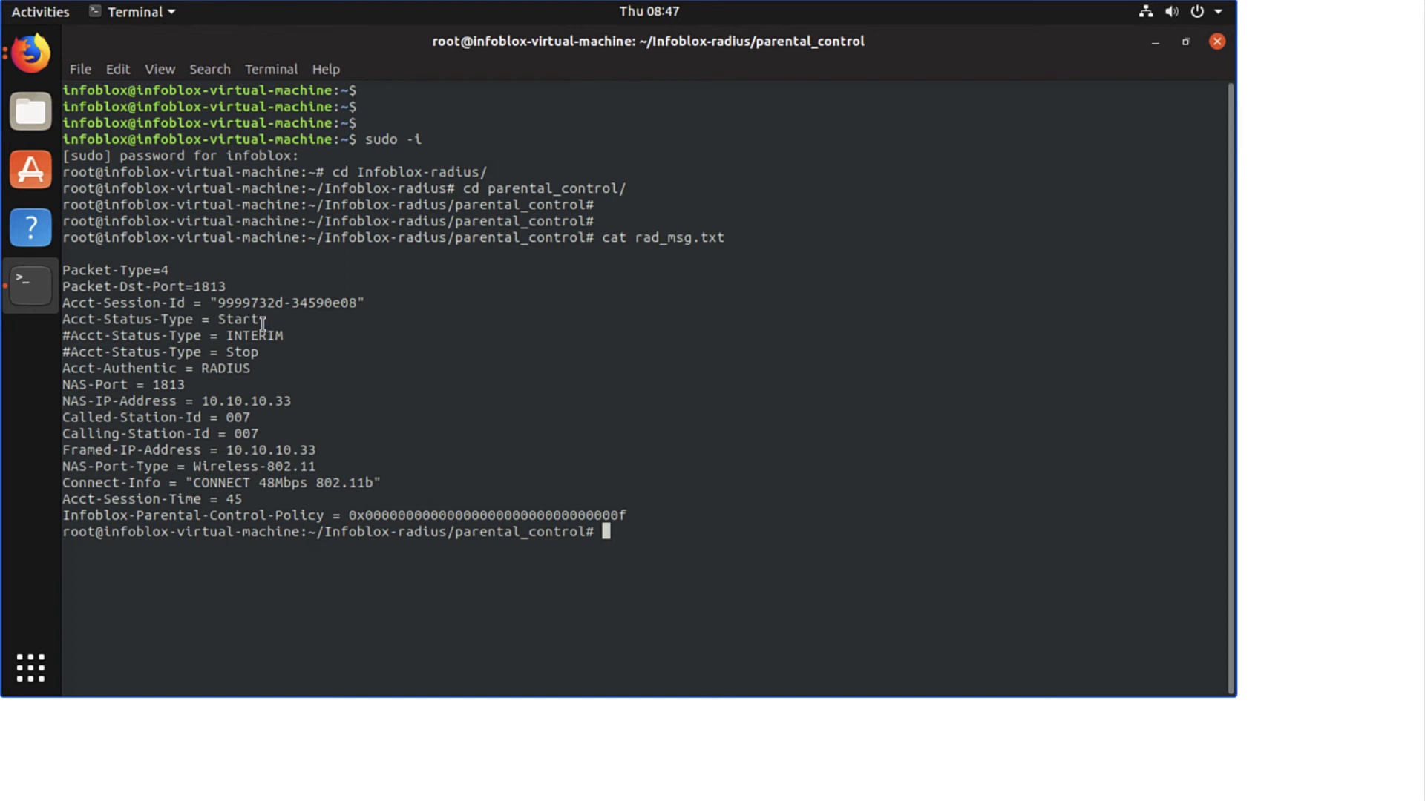
- Examine the Acct-Status-Type, NAS-IP-Address, Framed-IP-Address and Infoblox-Parental-Control-Policy values in the RADIUS message
drag(263, 321, 59, 321)
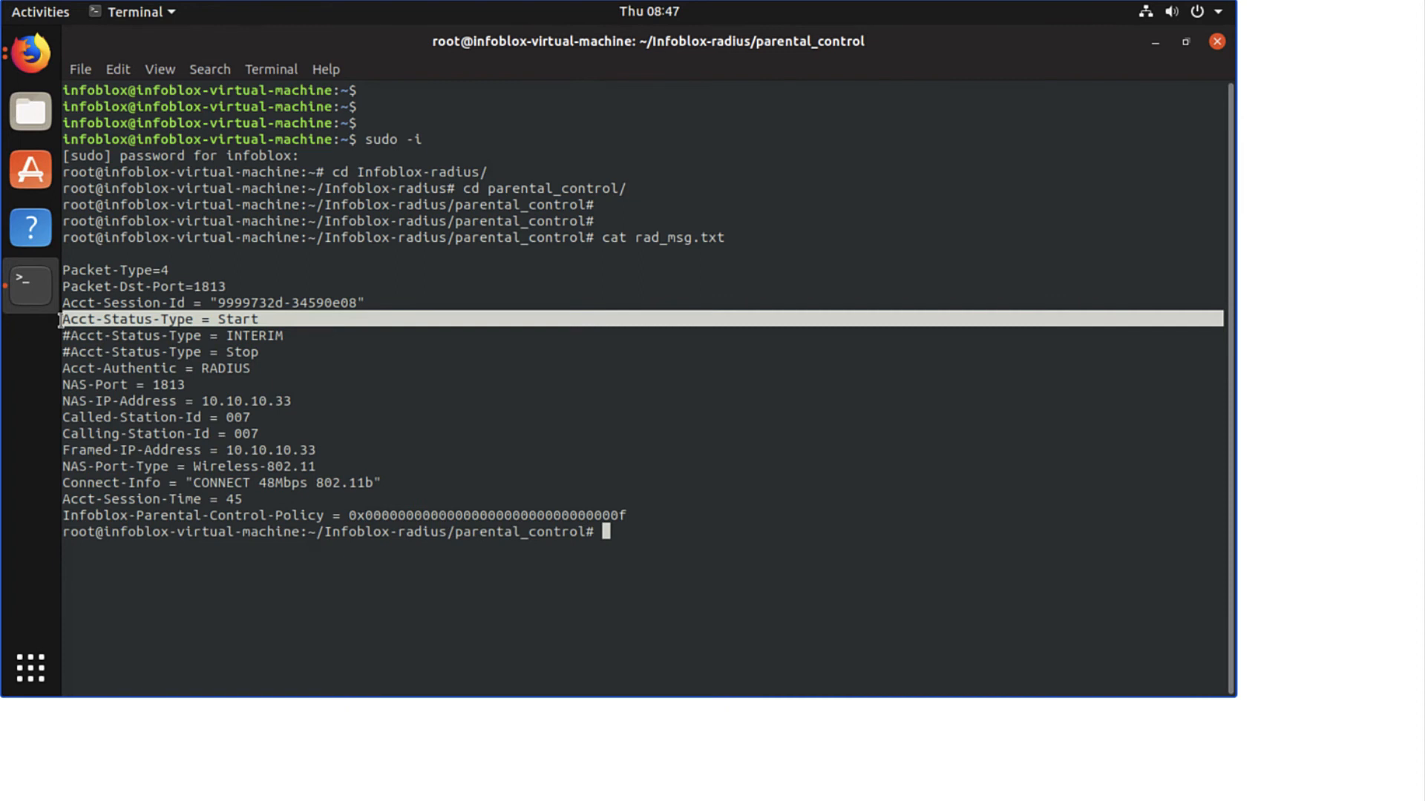
double_click(230, 401)
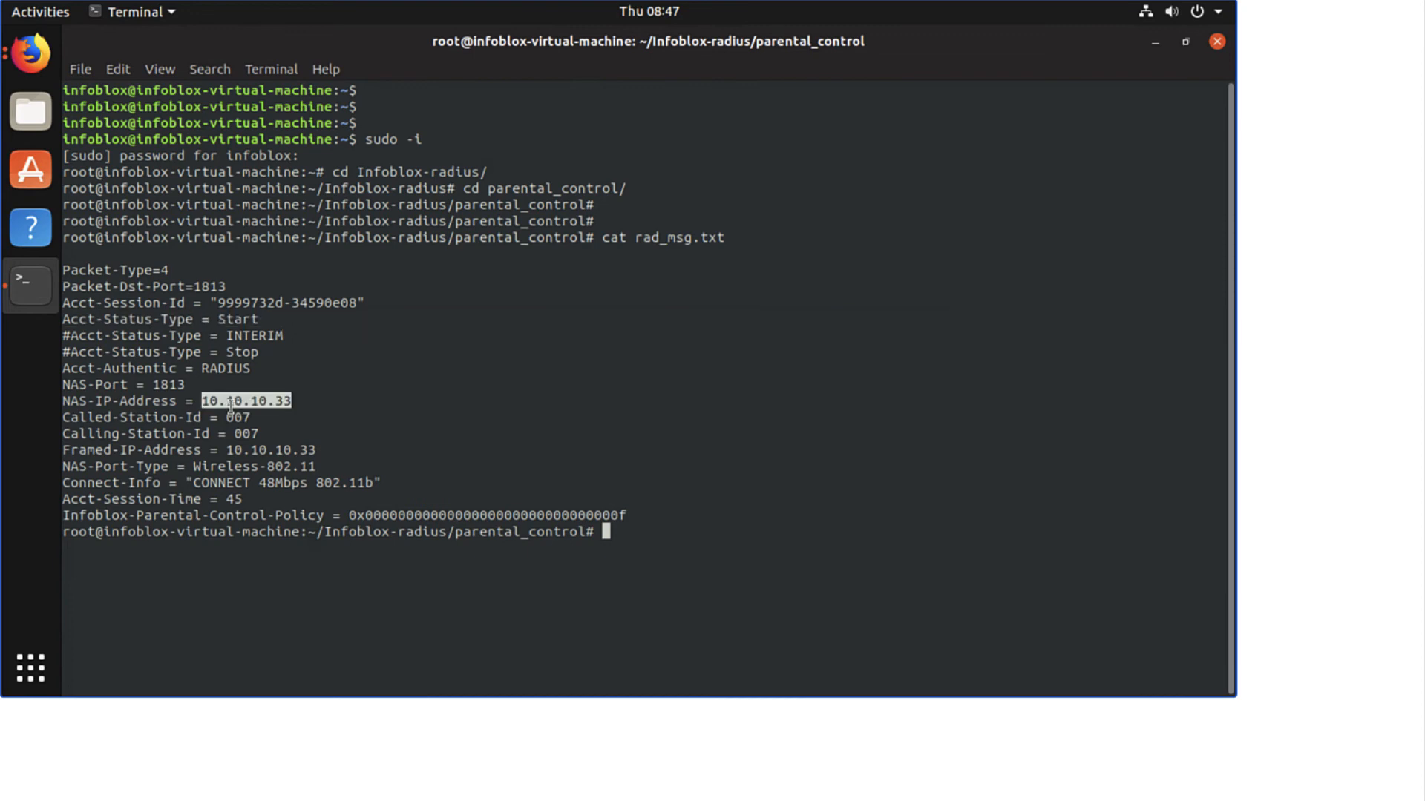
triple_click(256, 455)
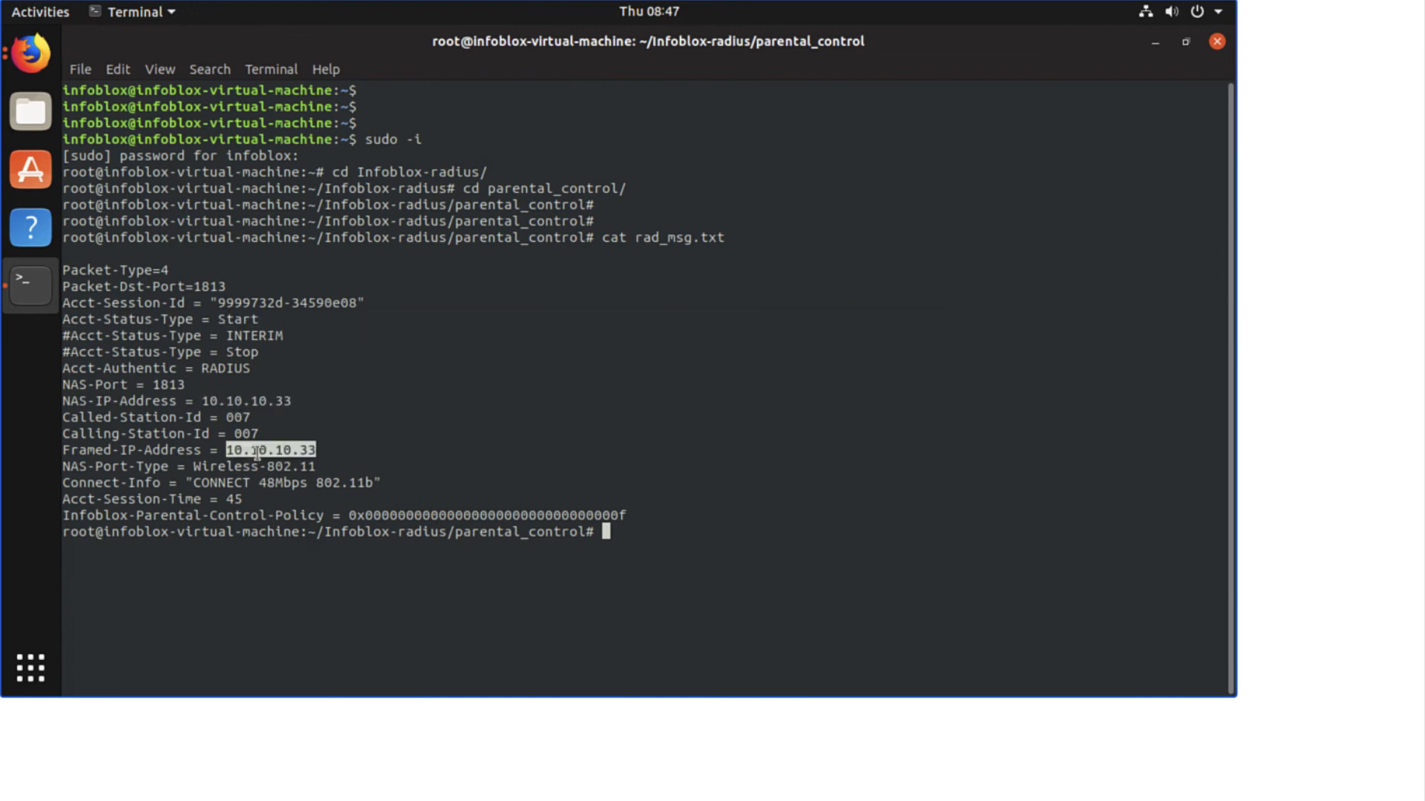
double_click(308, 519)
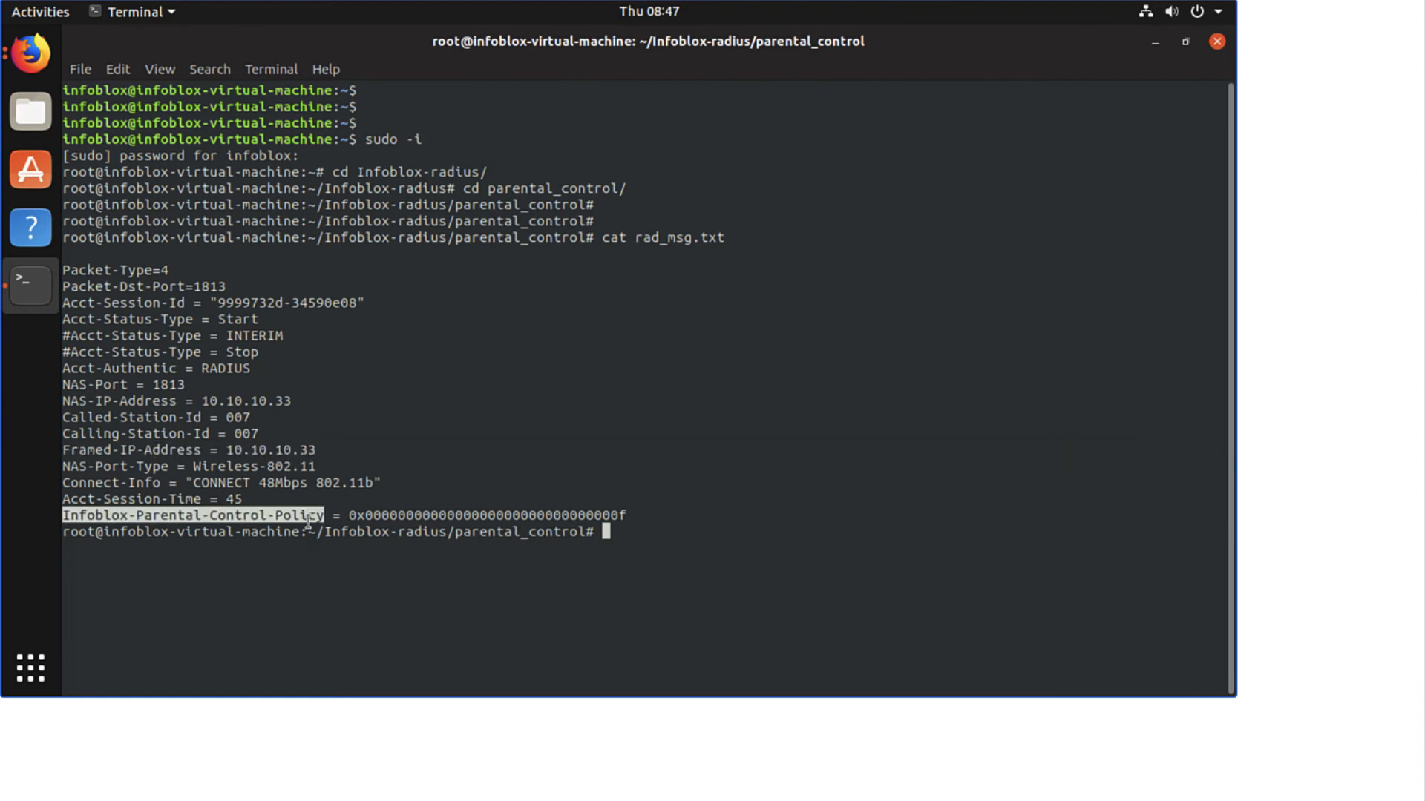
double_click(428, 516)
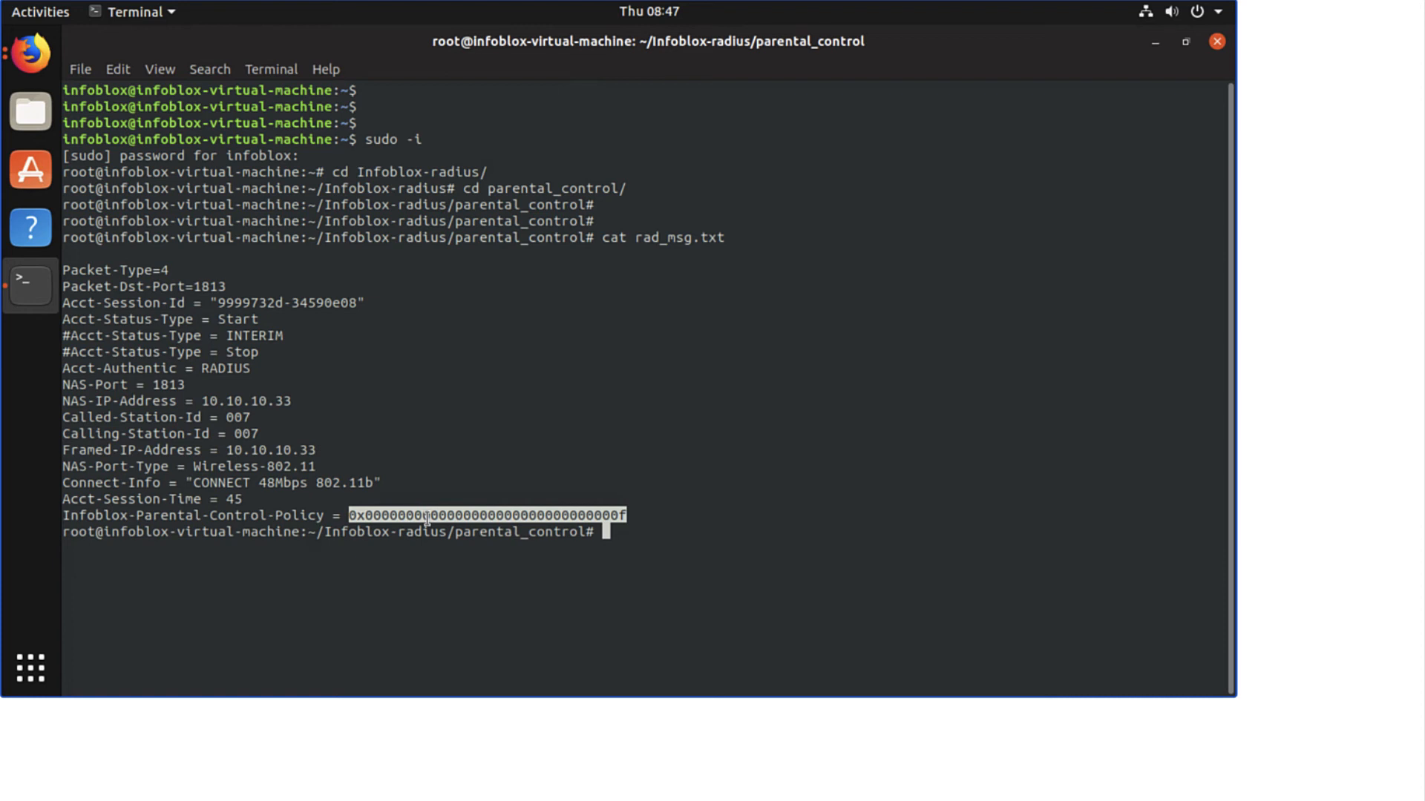
- Send rad_msg.txt as a RADIUS accounting message to 10.10.10.56 with radclient and the shared secret, and check the response
click(634, 600)
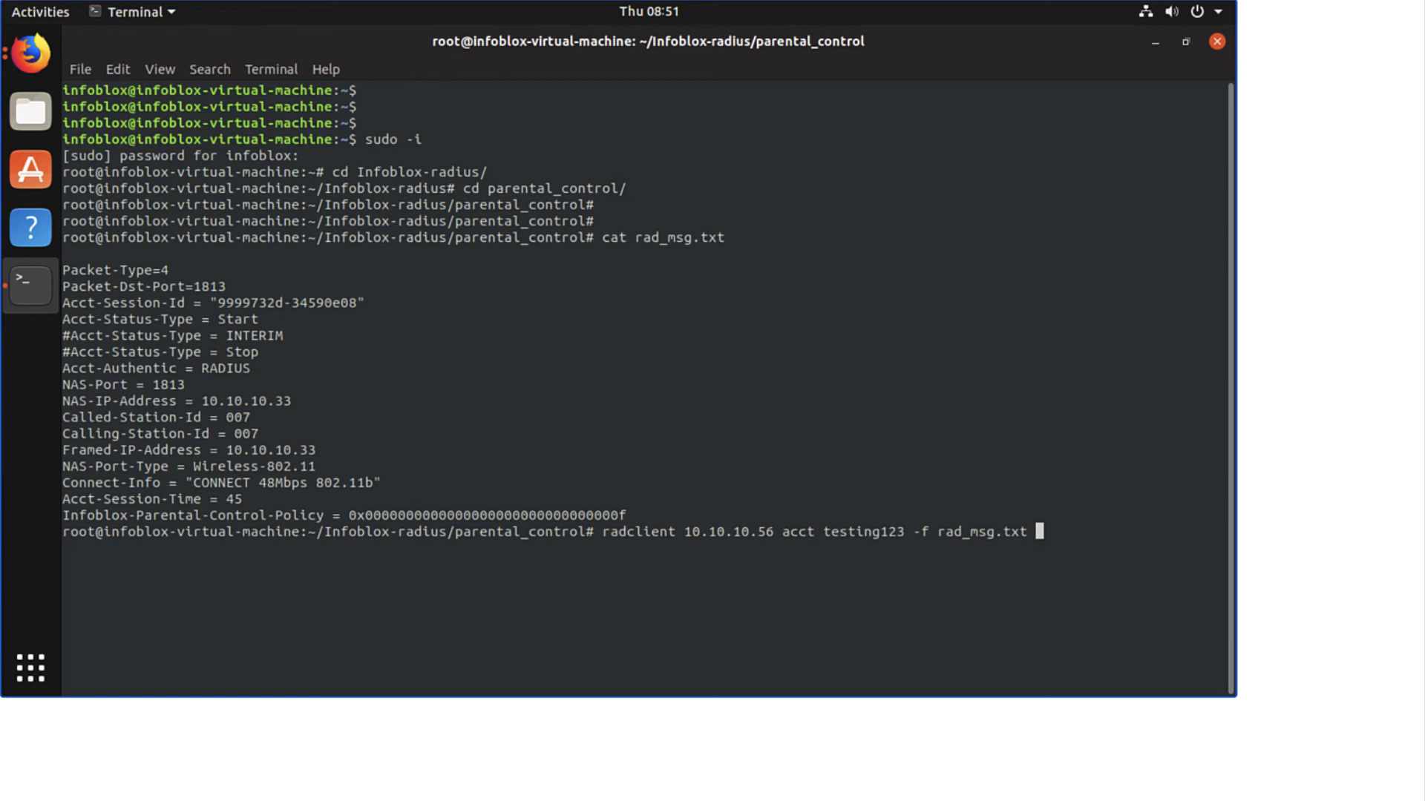
key(Return)
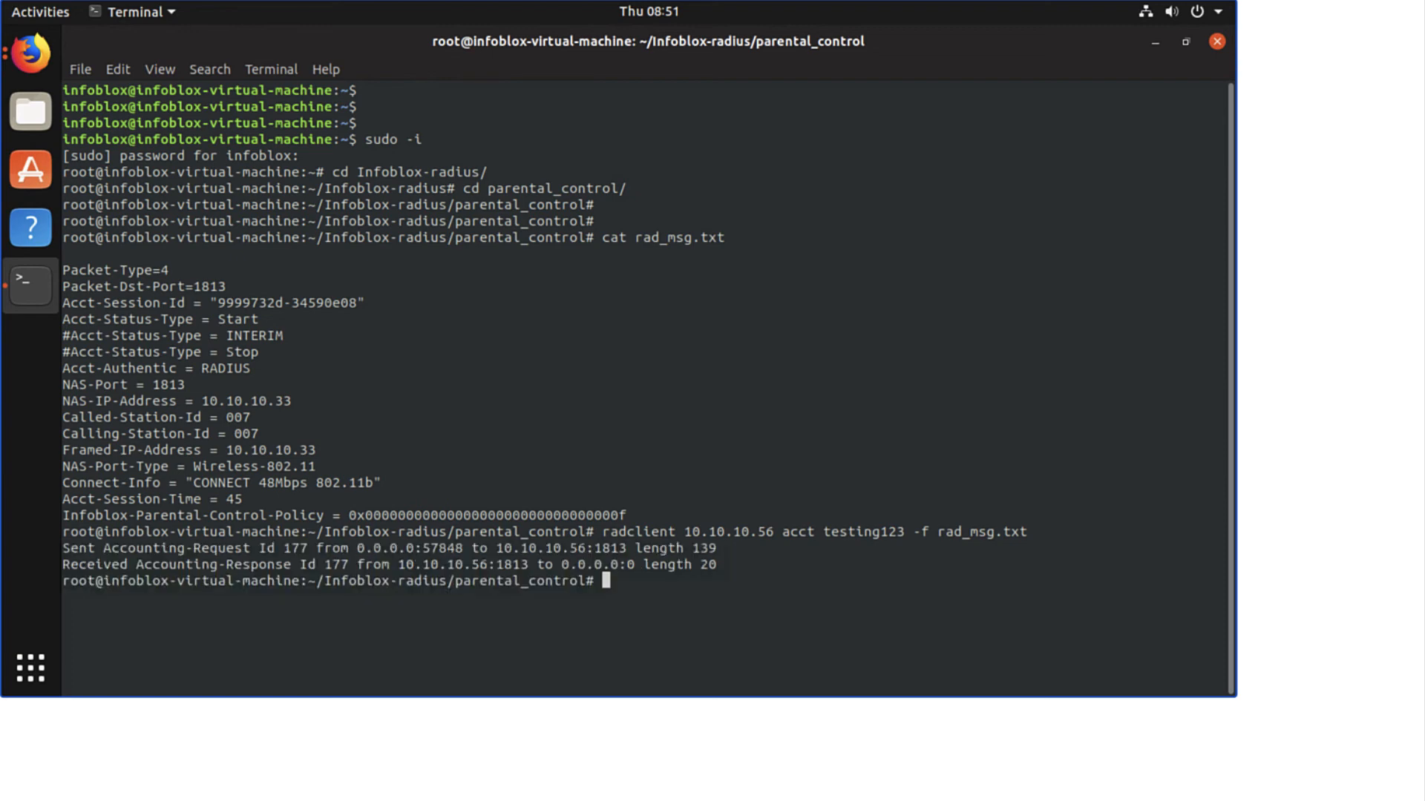
drag(69, 552, 216, 555)
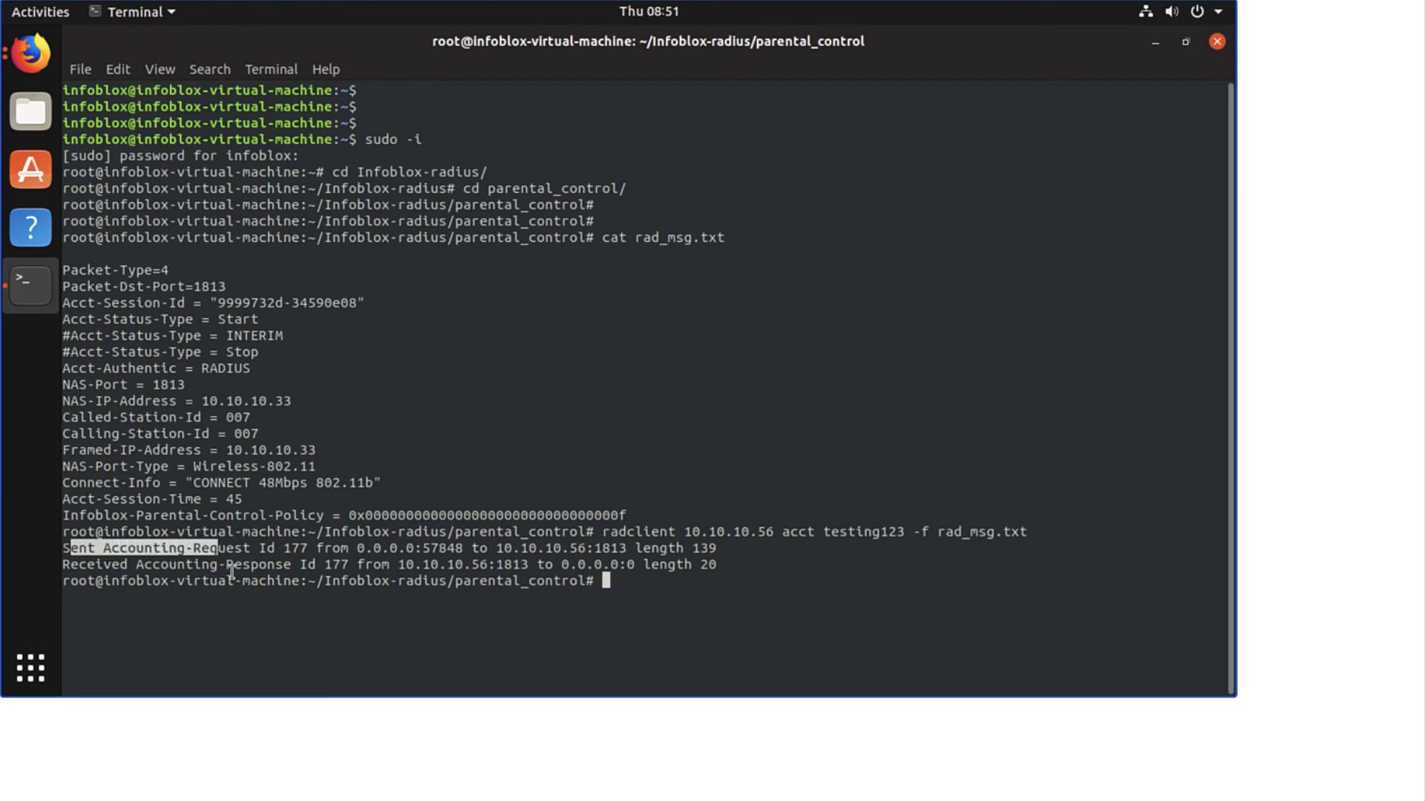
click(287, 618)
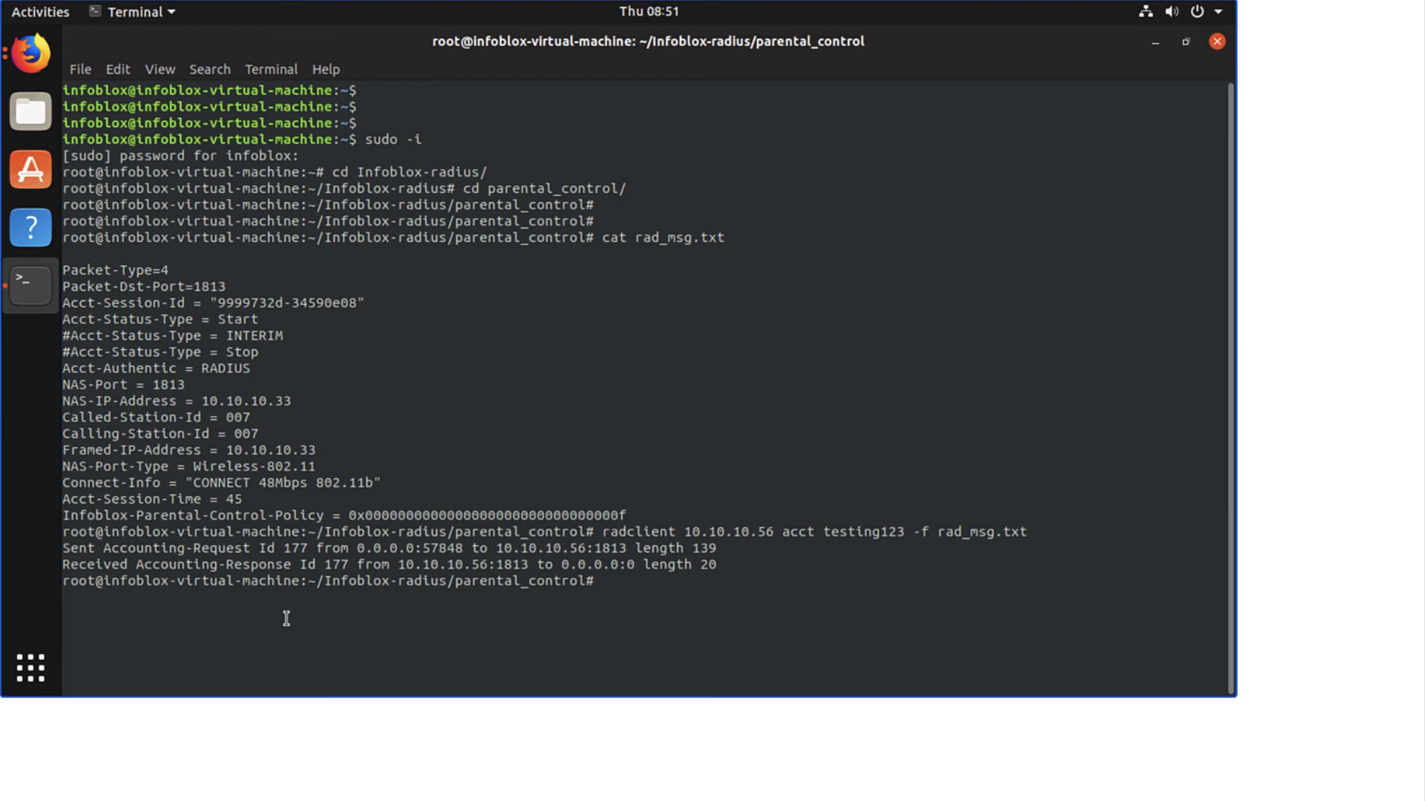
- Switch to Firefox and go to vodka.com to test the parental control policy
click(38, 66)
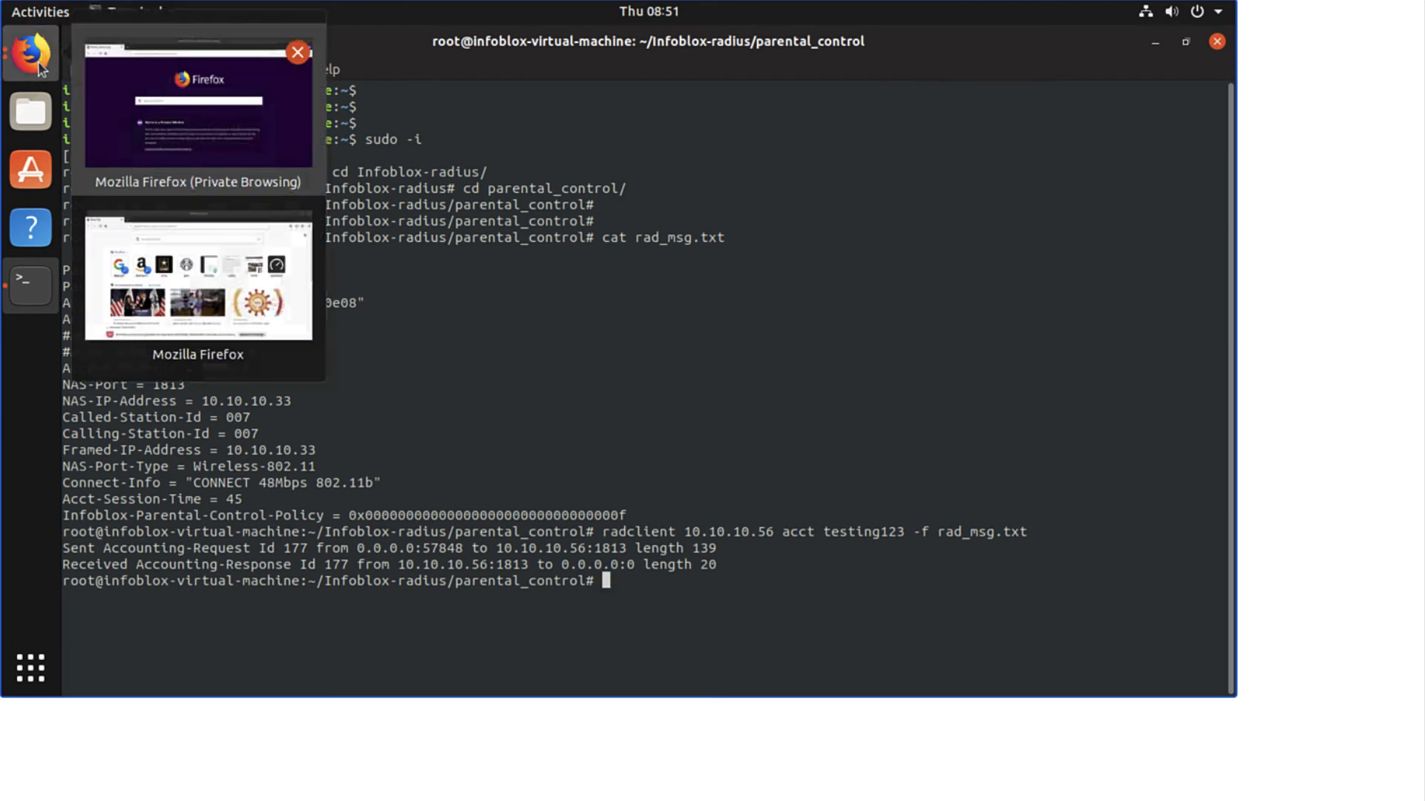
click(135, 99)
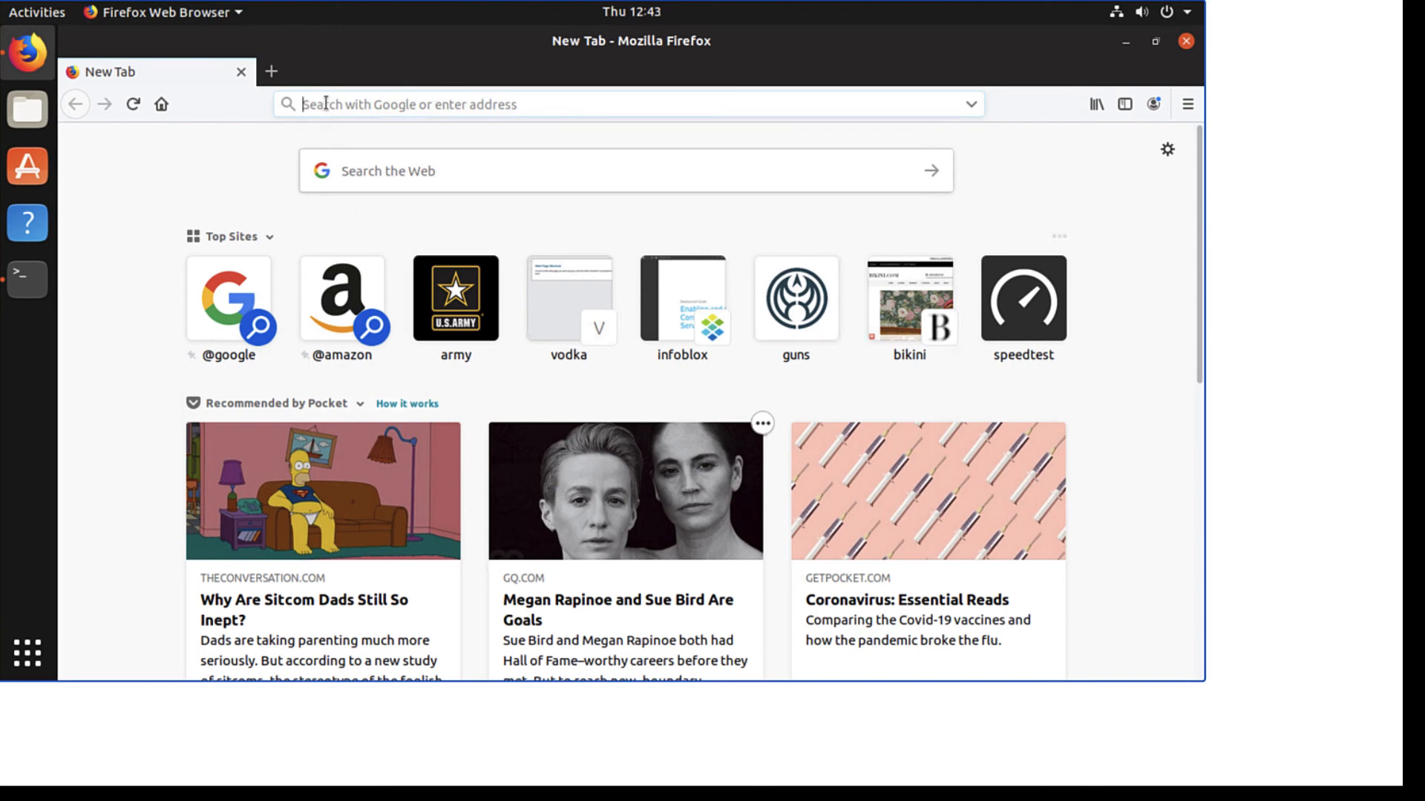
text(vodka.com/)
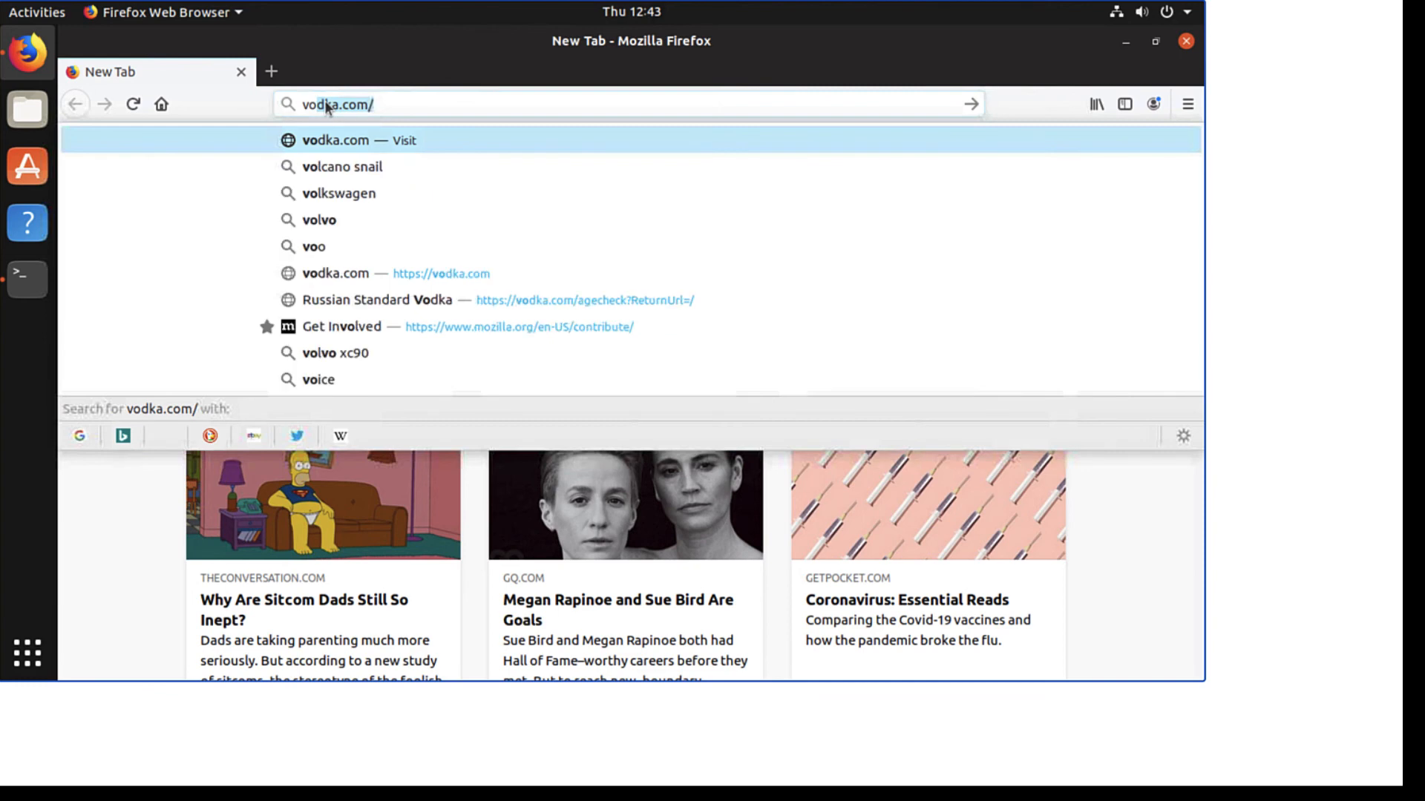
key(Return)
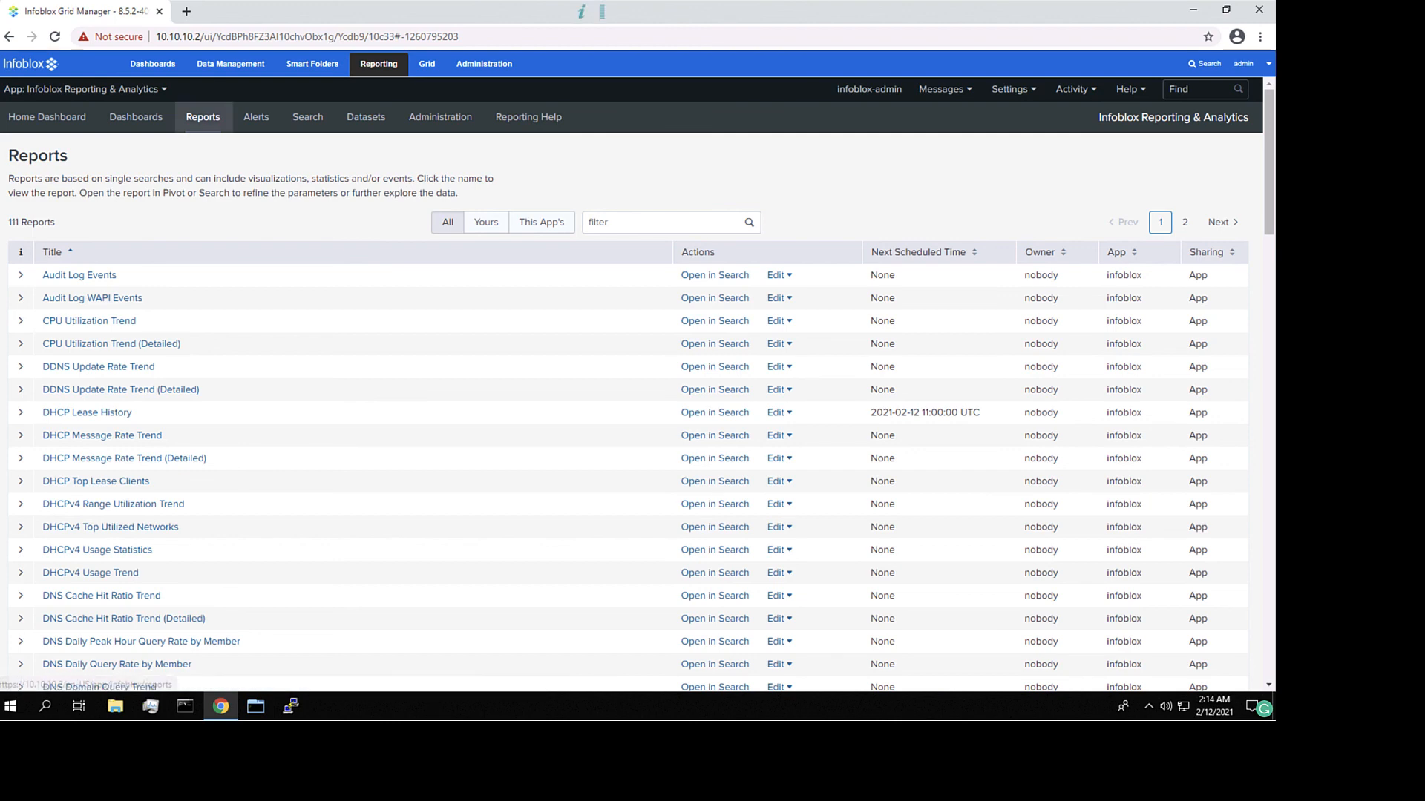
- In Infoblox Reporting, filter the reports by "subsc", open Detailed RPZ Violations by Subscriber ID and inspect the total subscriber hits
click(203, 117)
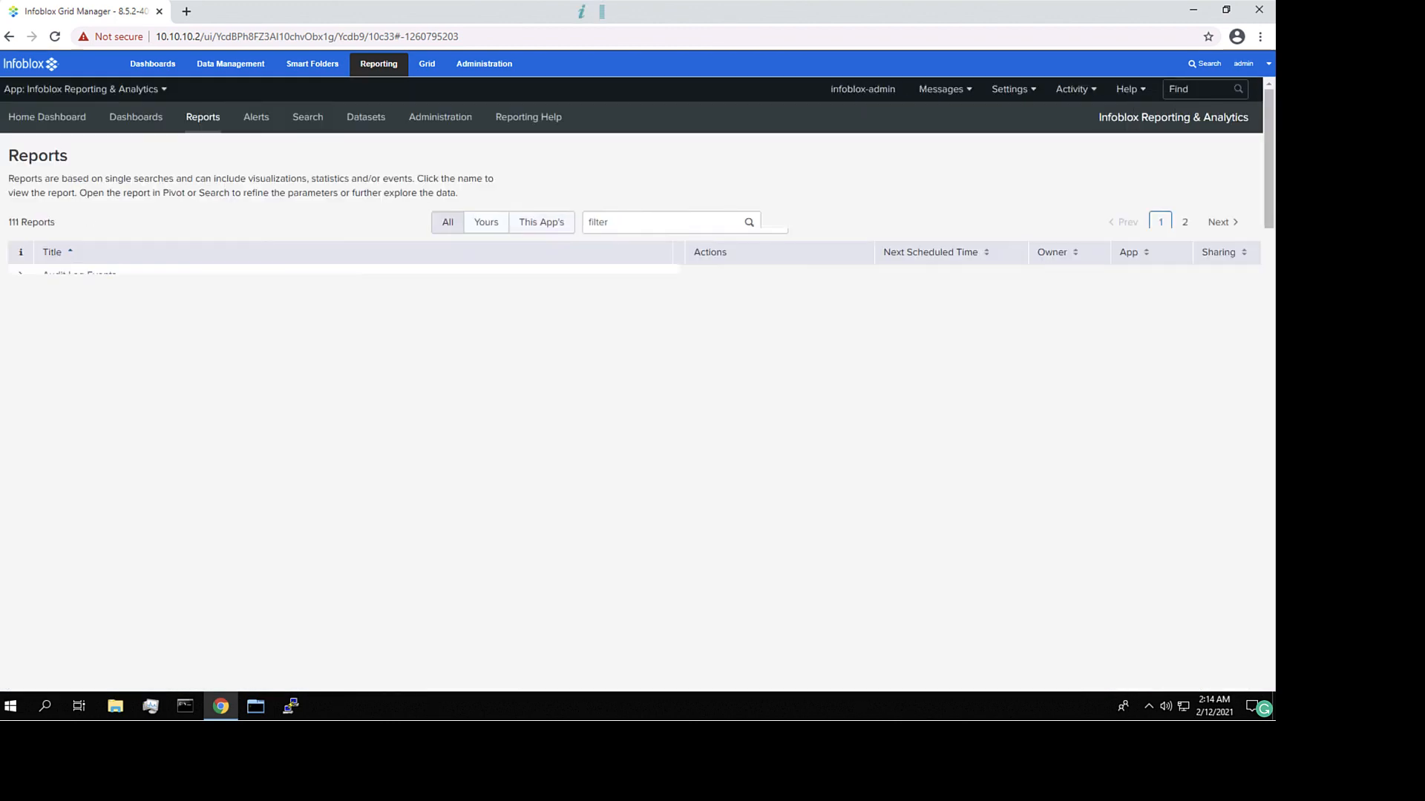
text(subsc)
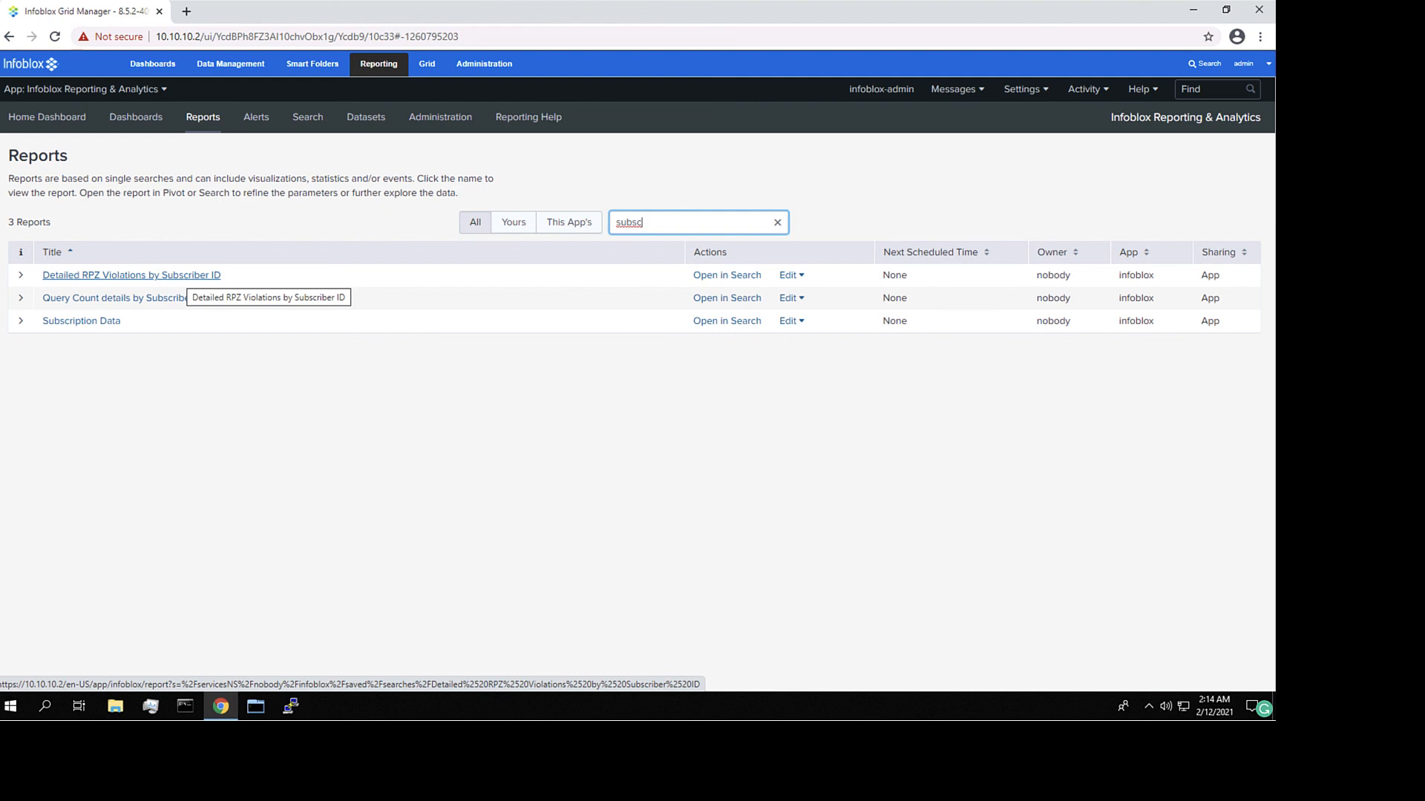
click(182, 275)
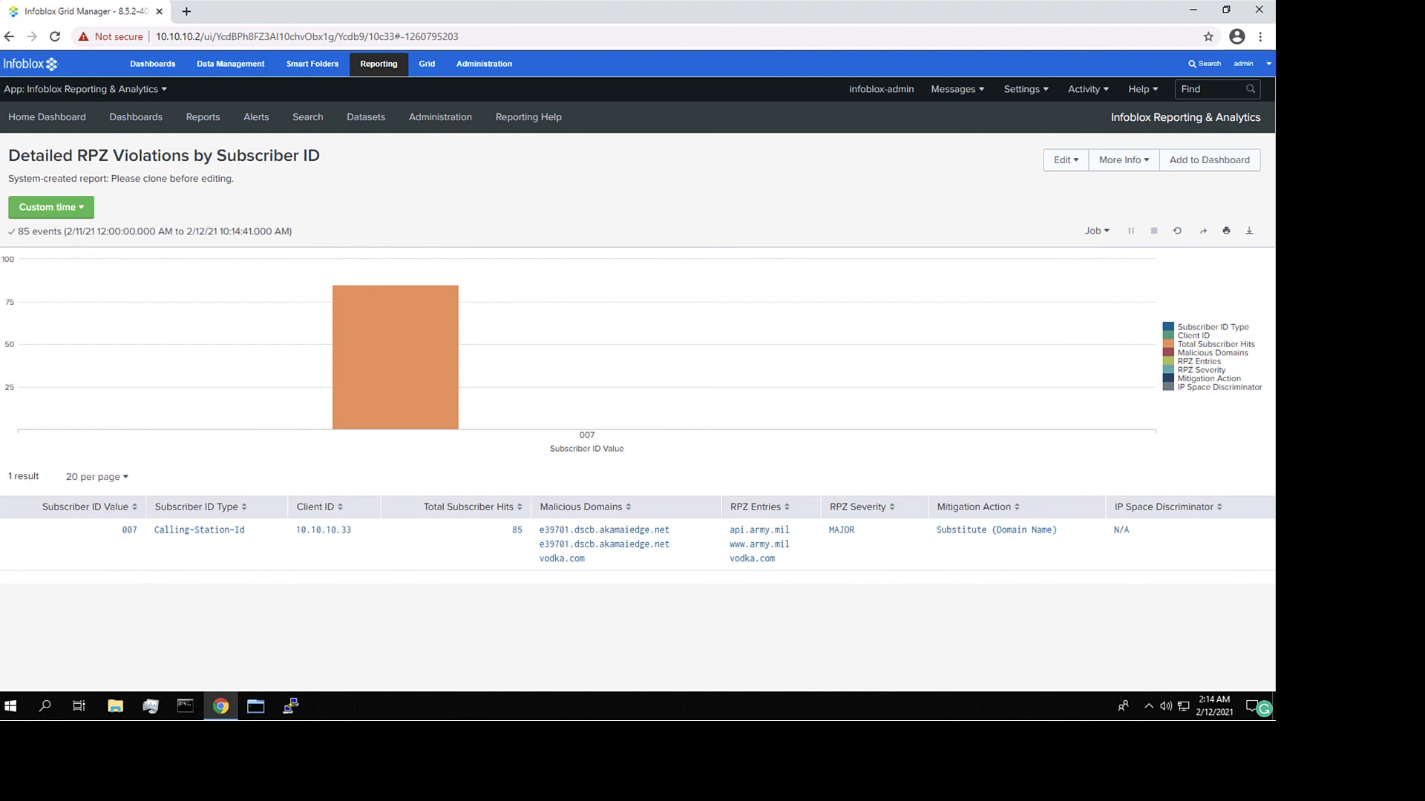
mouse_move(395, 356)
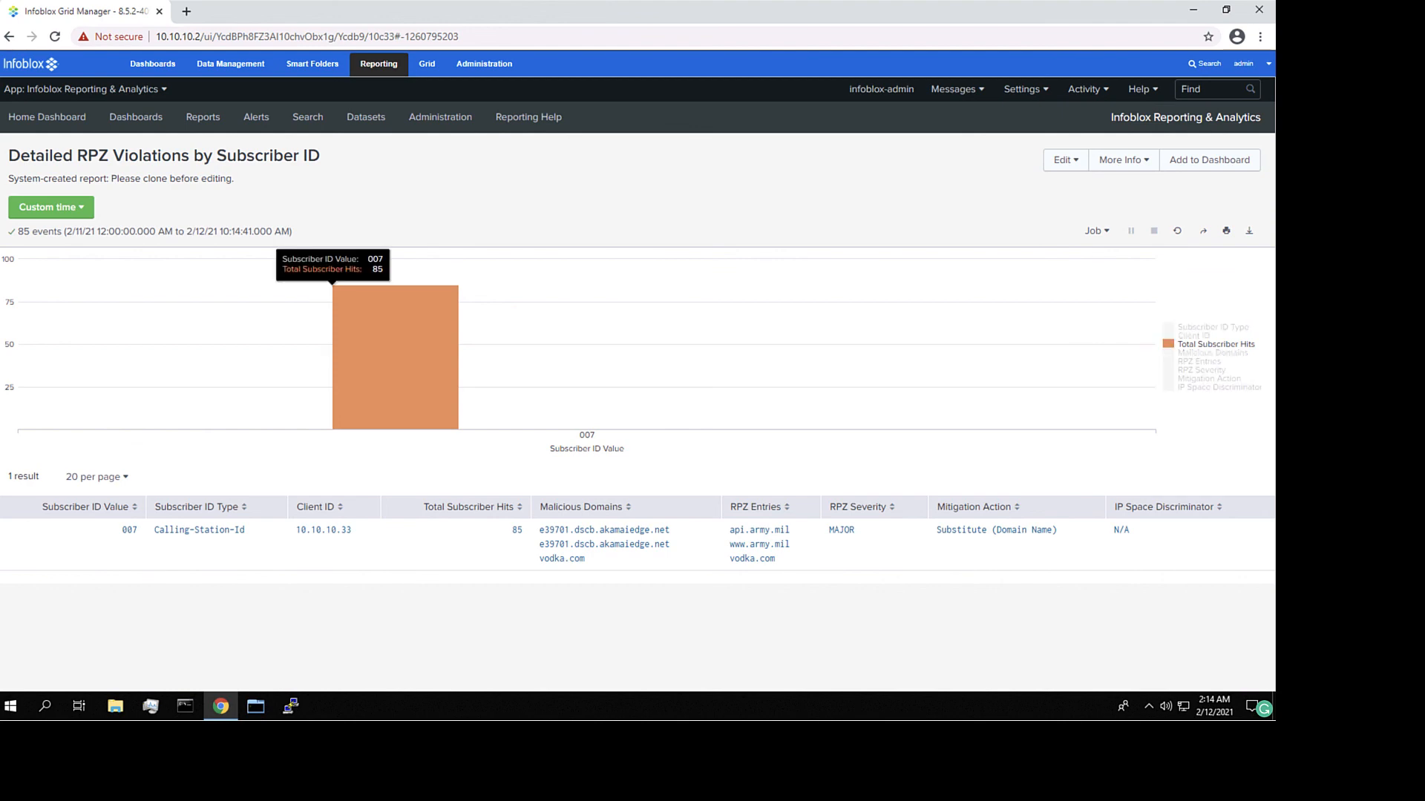